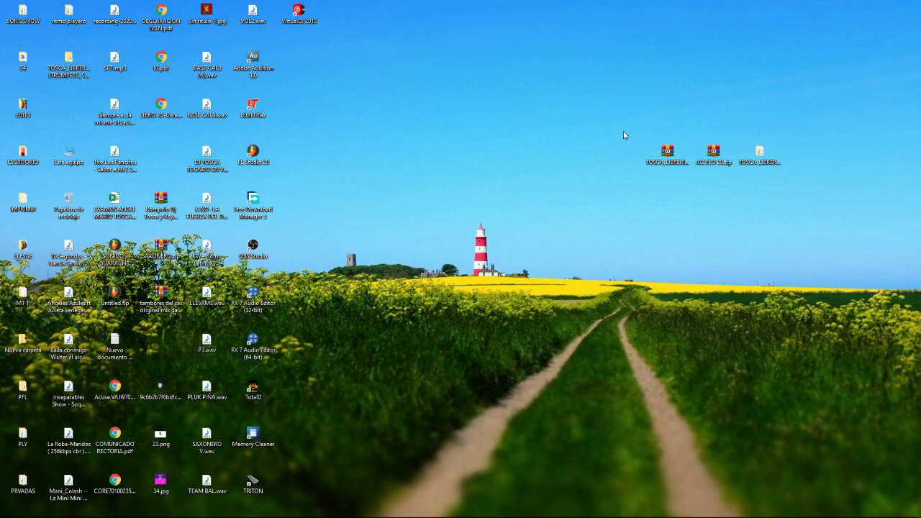
drag(665, 162, 859, 218)
drag(649, 134, 807, 209)
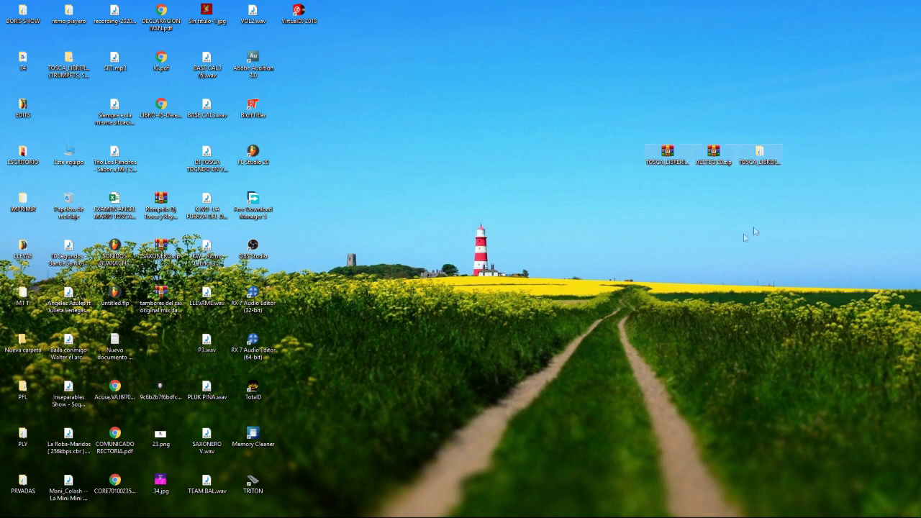
click(679, 155)
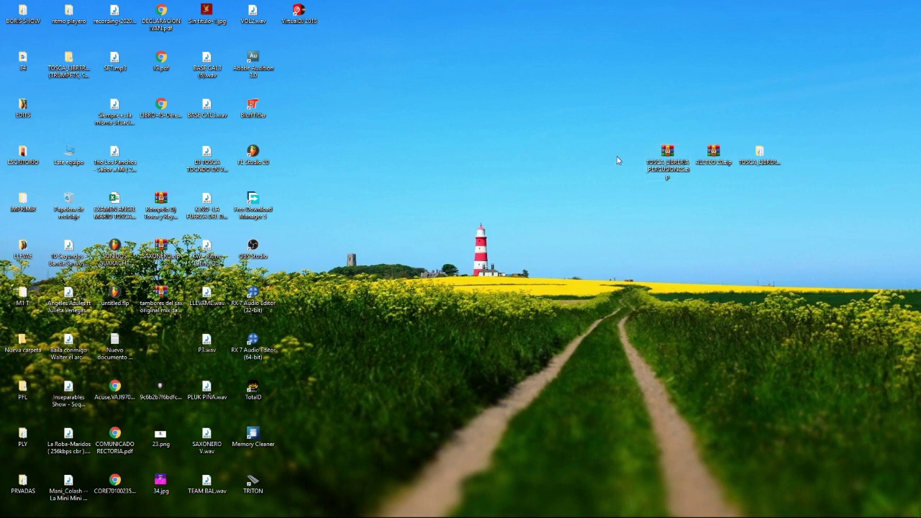
click(797, 185)
drag(735, 193, 709, 285)
drag(709, 95, 713, 235)
drag(708, 89, 729, 231)
click(762, 164)
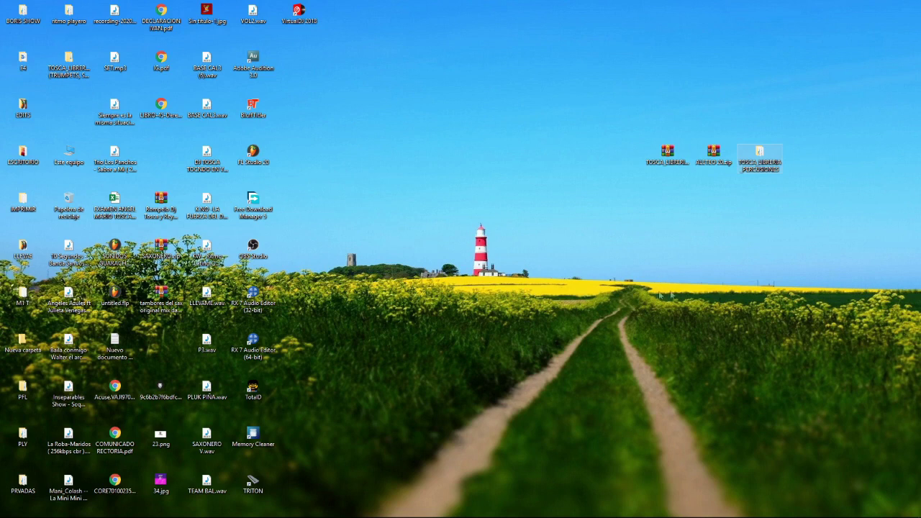
click(679, 189)
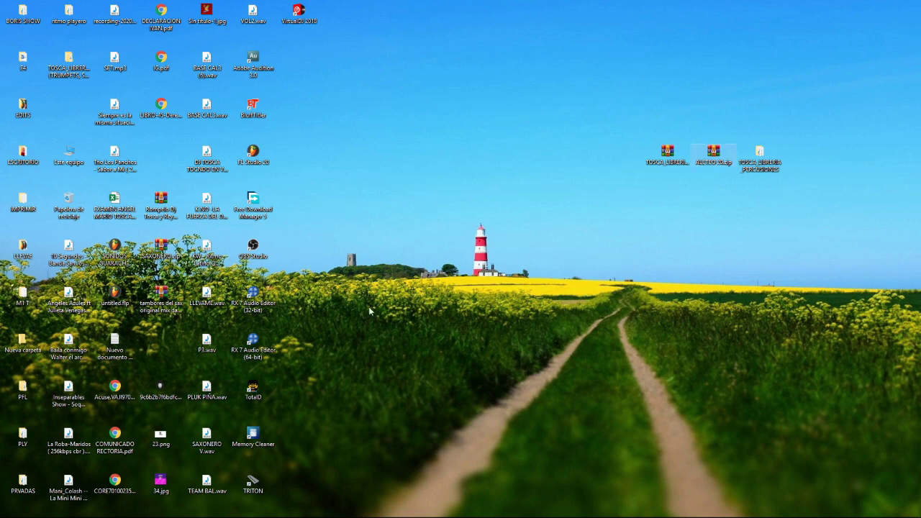
- Switch to FL Studio and solo Track 2 in the playlist
click(313, 510)
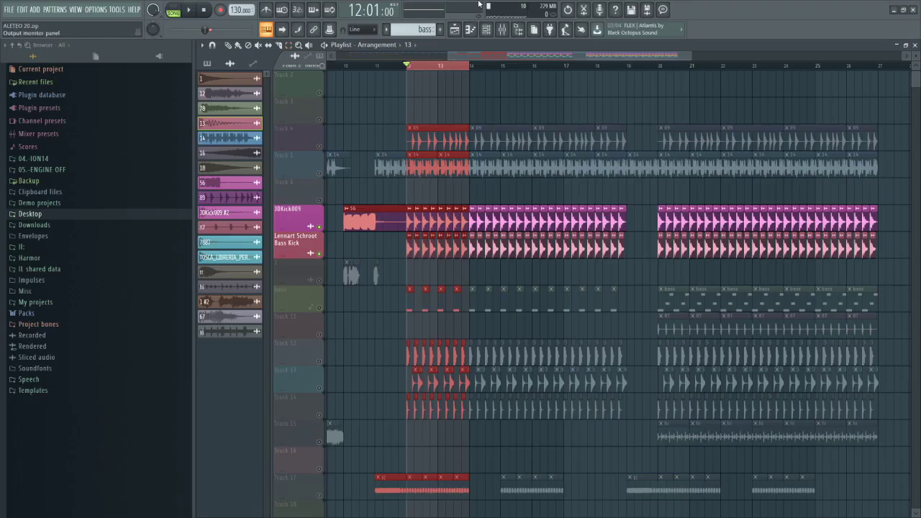
right_click(320, 94)
right_click(320, 94)
right_click(319, 94)
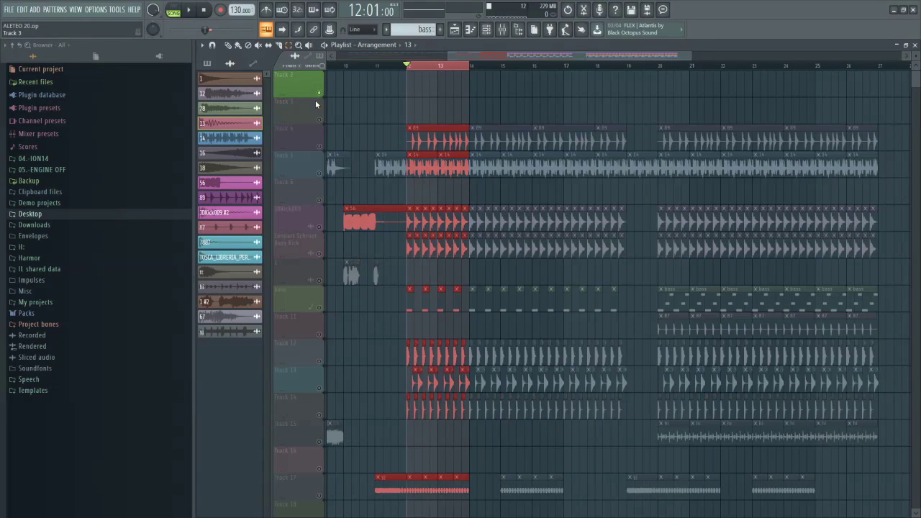
- Expand the Desktop folder in the browser and open its TOSCA_LIBRERIA_PERCUSIONES folder
click(71, 218)
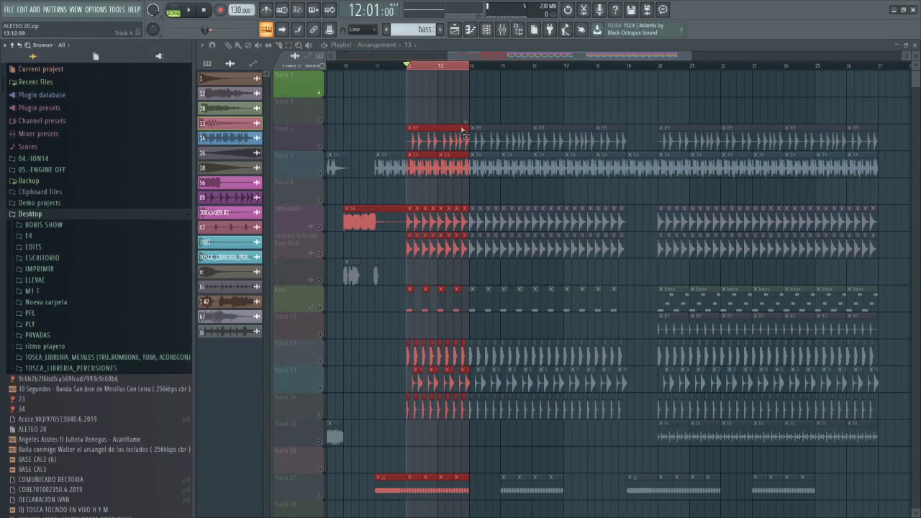
drag(521, 57, 360, 60)
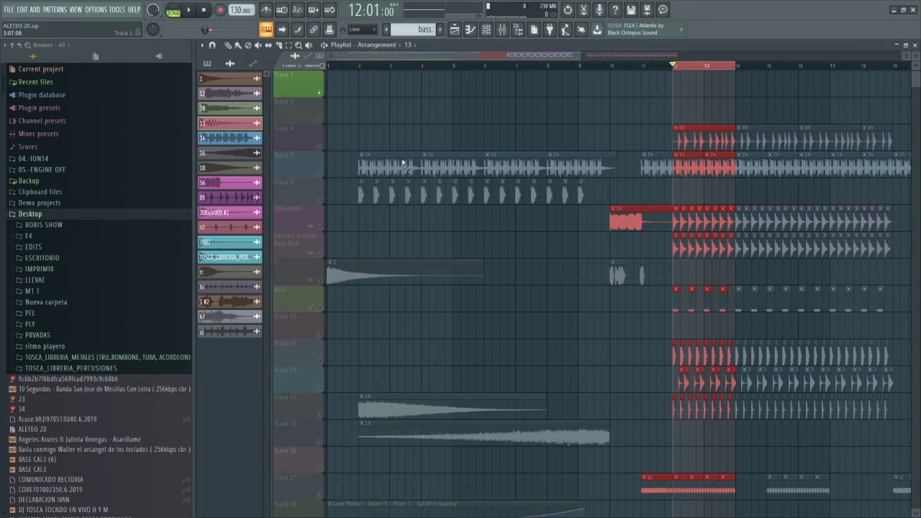
click(60, 368)
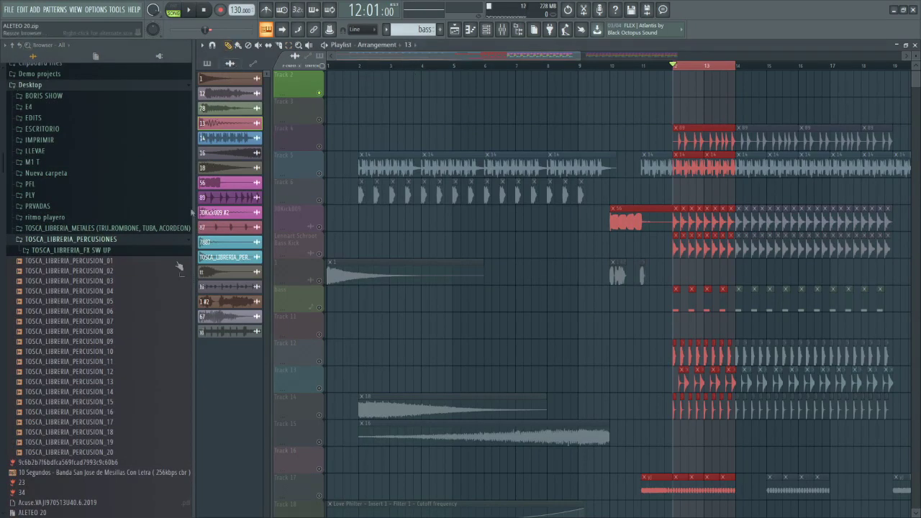
- Audition the percussion samples in order, starting from TOSCA_LIBRERIA_PERCUSION_01
click(99, 261)
click(100, 271)
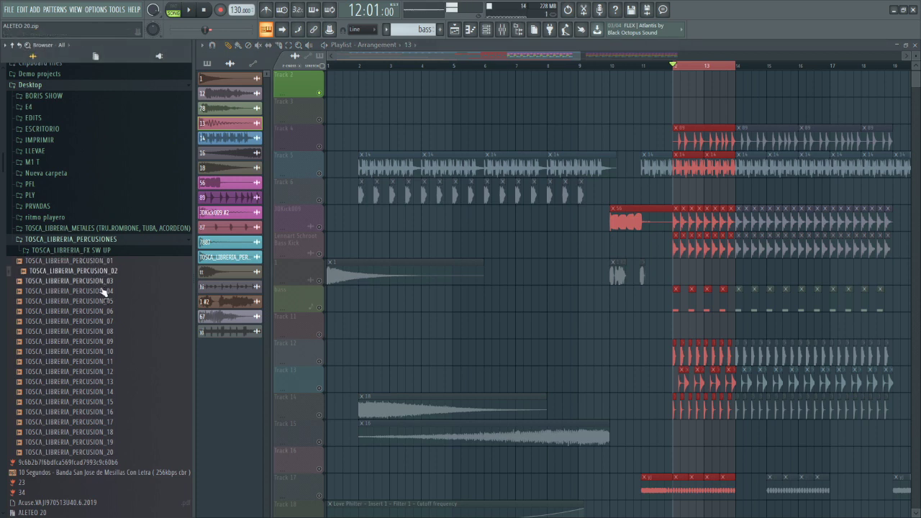
click(97, 282)
key(Down)
key(Down)
key(Down)
key(Down)
key(Down)
key(Down)
key(Down)
key(Down)
key(Down)
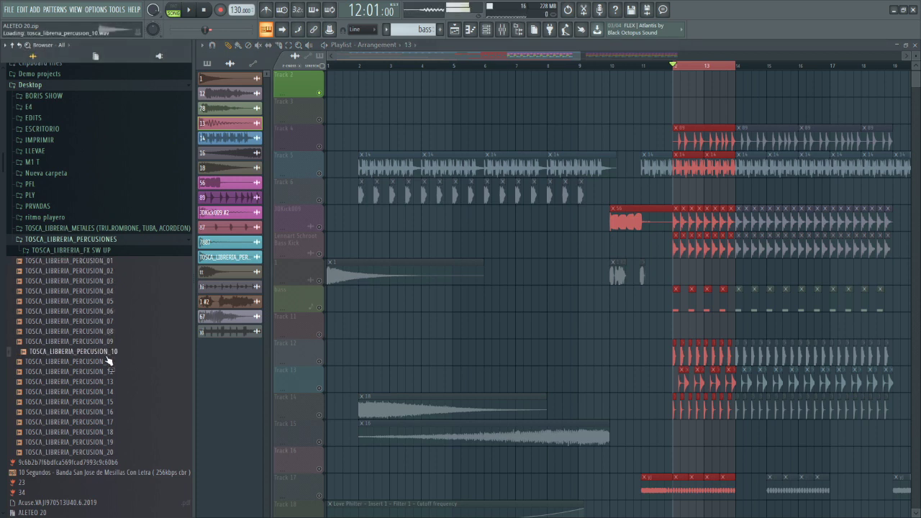
- Audition further percussion samples from the library, including numbers 16, 15, 12, 03, 05 and 08
click(101, 411)
click(102, 433)
click(96, 443)
click(98, 413)
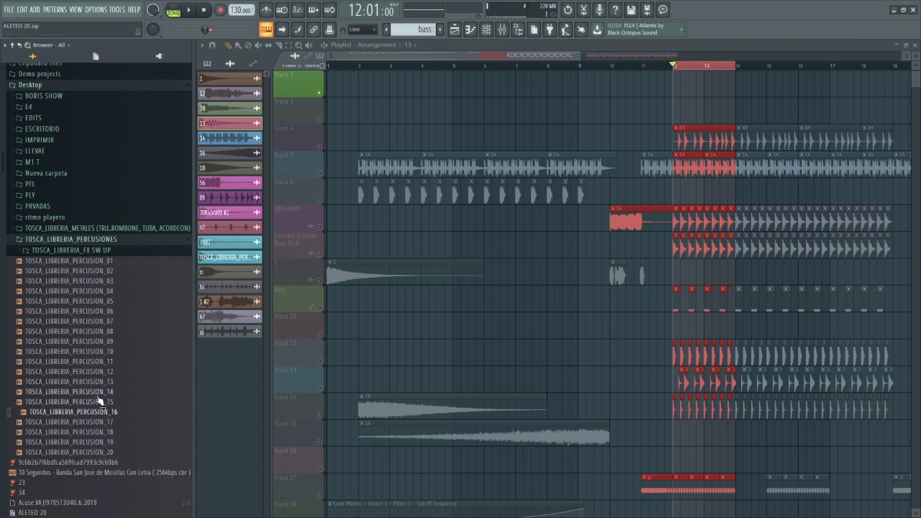
click(98, 401)
click(102, 373)
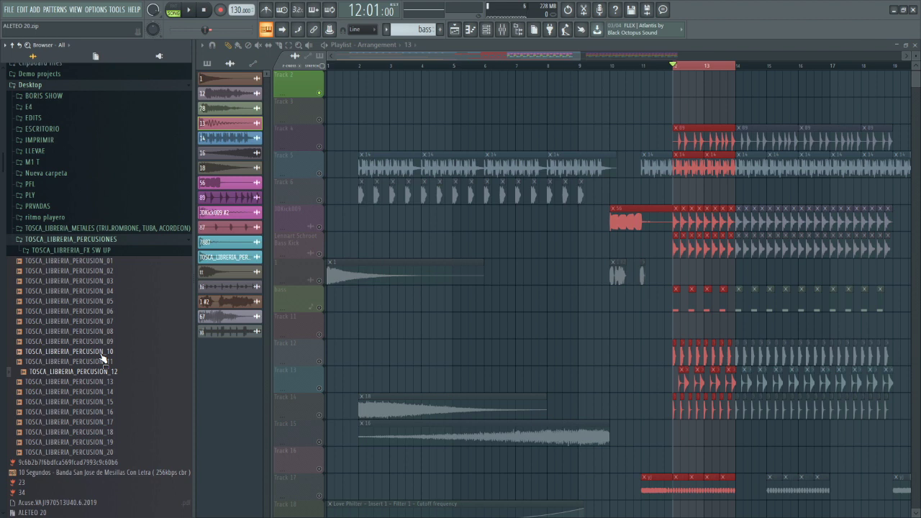
scroll(116, 393, up, 2)
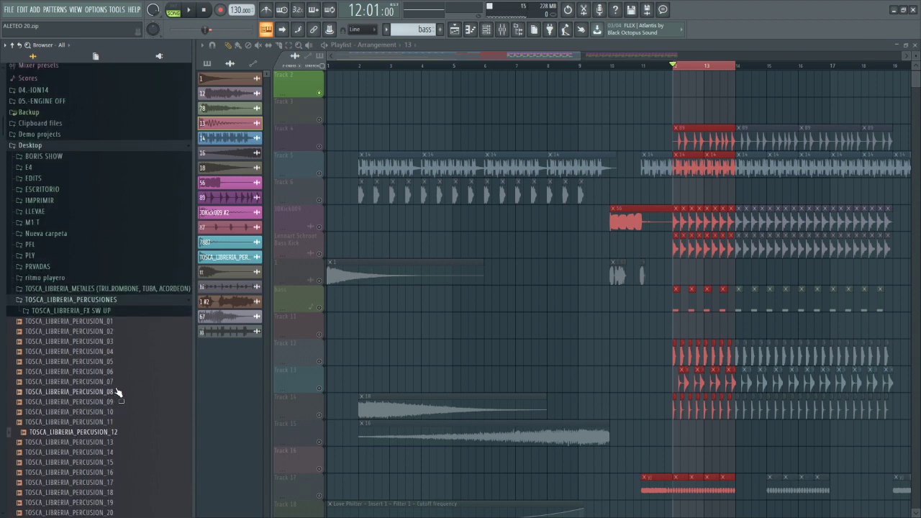
click(110, 343)
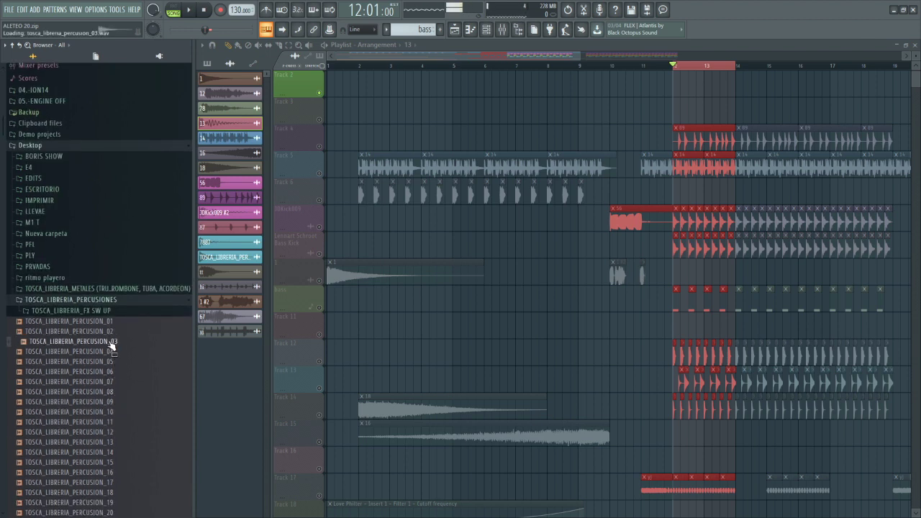
click(106, 363)
click(108, 392)
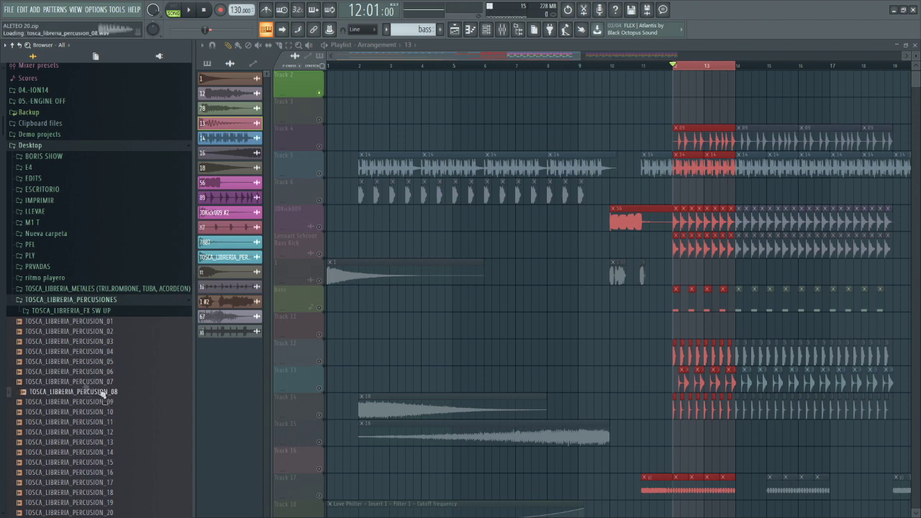
- Open the TOSCA_LIBRERIA_FX SW UP subfolder and audition several of its FX samples, plus TOSCA_LIBRERIA_PERCUSION_03
click(93, 312)
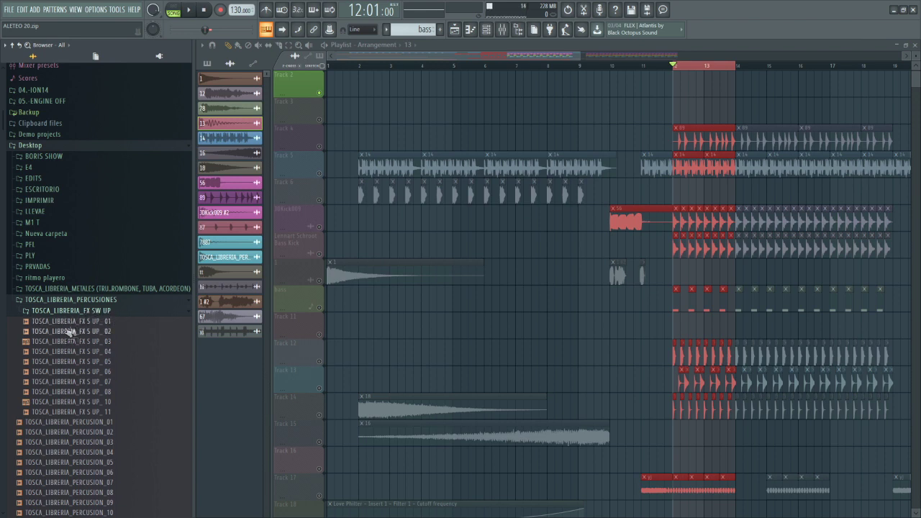
click(82, 322)
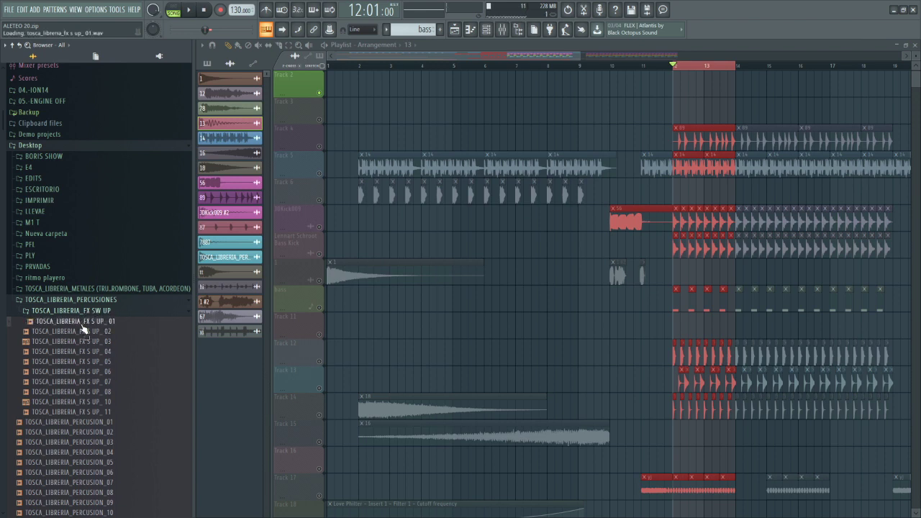
click(92, 412)
click(92, 402)
click(92, 392)
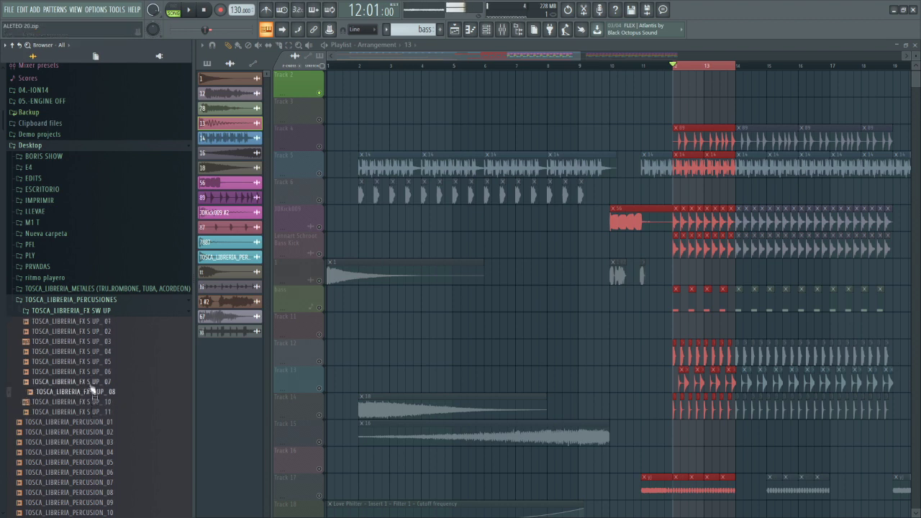
click(92, 382)
click(91, 372)
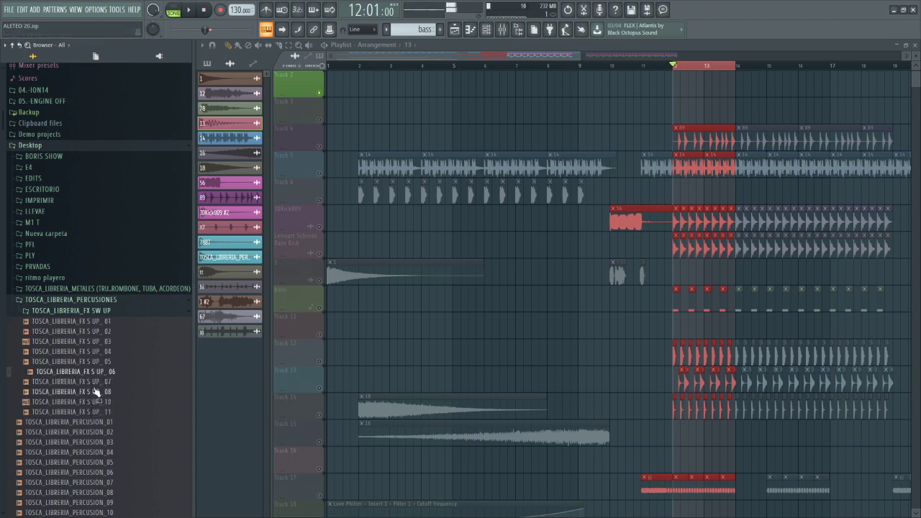
click(93, 391)
click(79, 442)
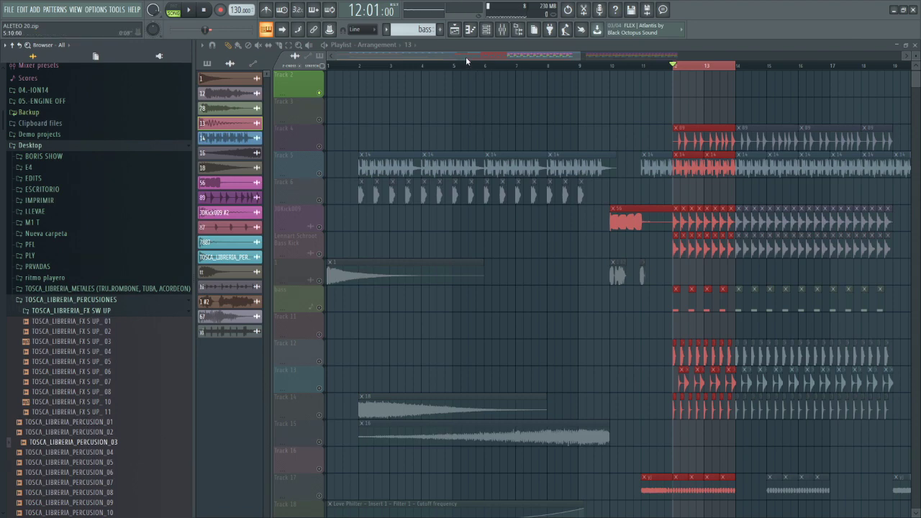
- Collapse the FX SW UP and percussion library folders in the browser
drag(465, 56, 331, 85)
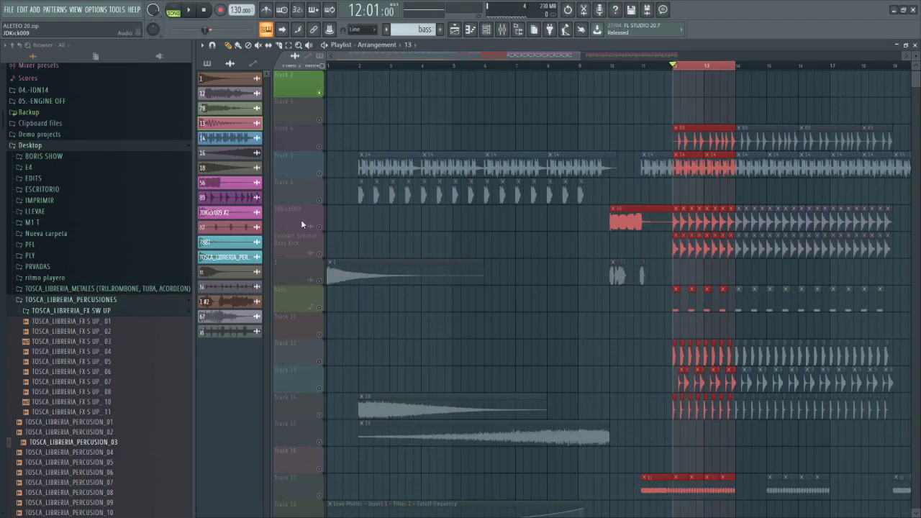
click(94, 311)
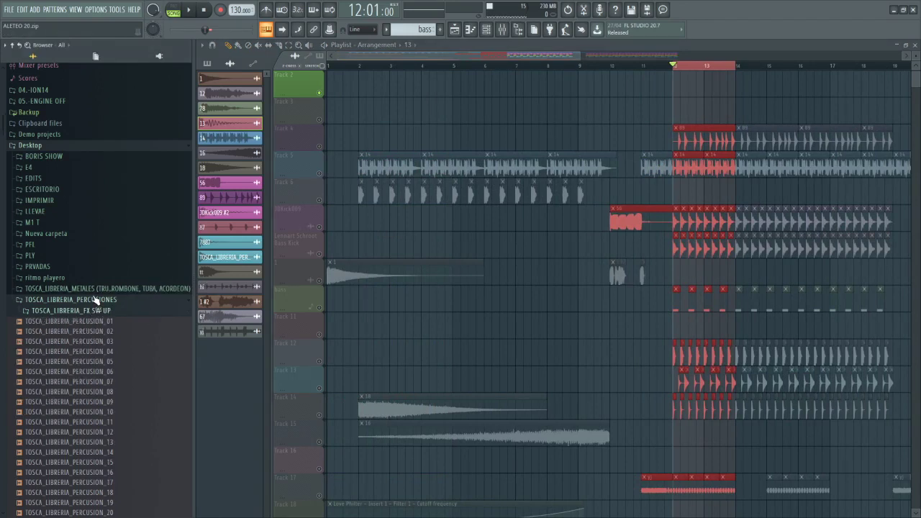
click(95, 300)
- Turn on Track 5 and unmute all the other playlist tracks
drag(442, 56, 351, 72)
click(322, 176)
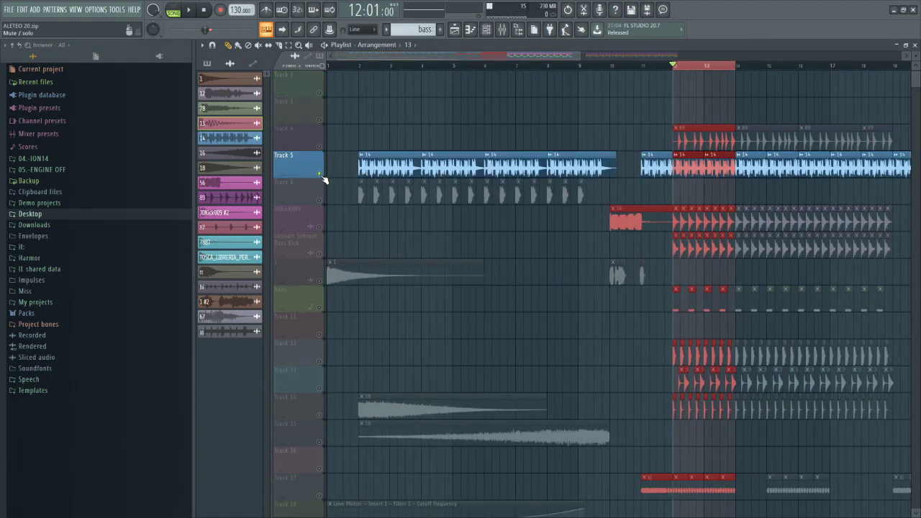
right_click(321, 175)
- Play the intro briefly from bar 1, and view the sample settings of clip 1 with IMPACTO.mp3
drag(389, 67, 292, 71)
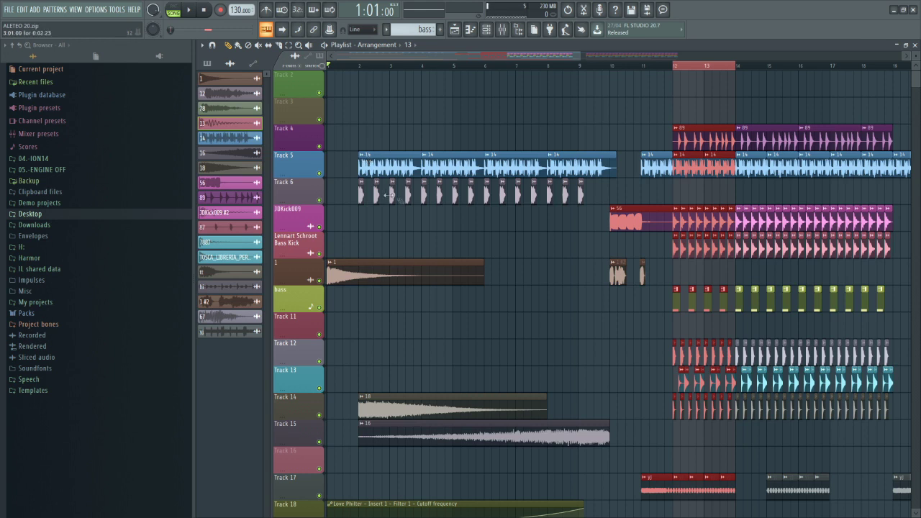
key(space)
key(space)
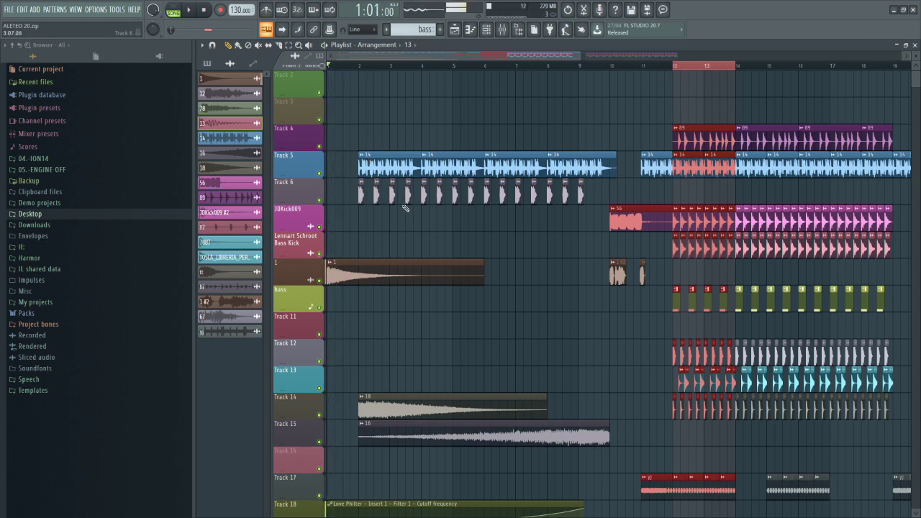
double_click(431, 269)
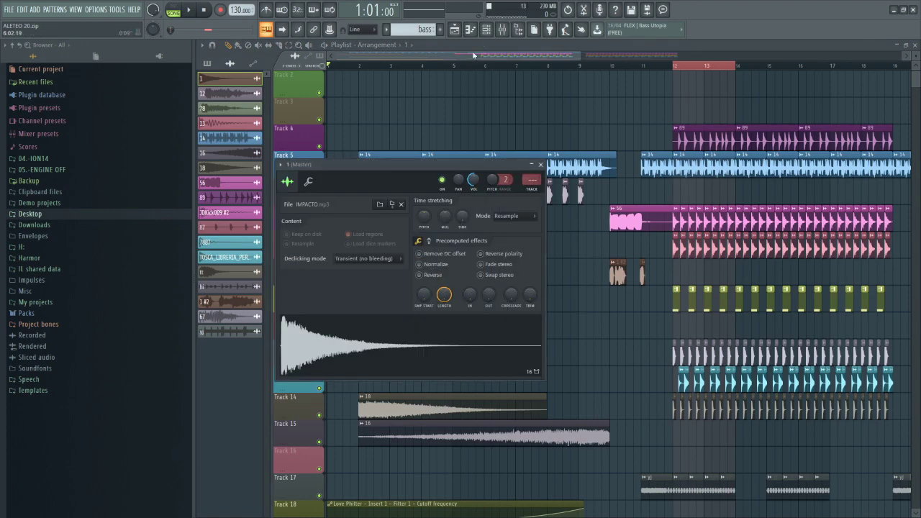
drag(507, 58, 355, 58)
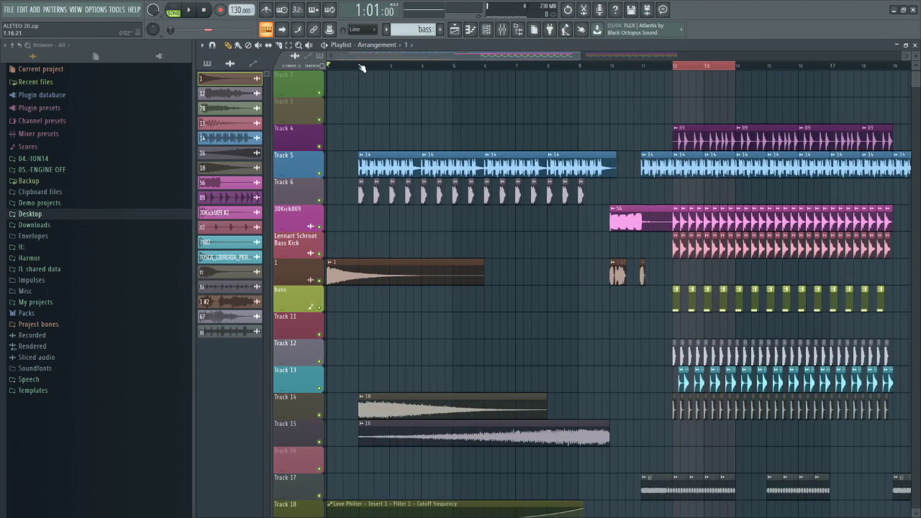
- Play the arrangement from bar 2 and skip ahead to about bar 9, just before the intro ends
click(360, 66)
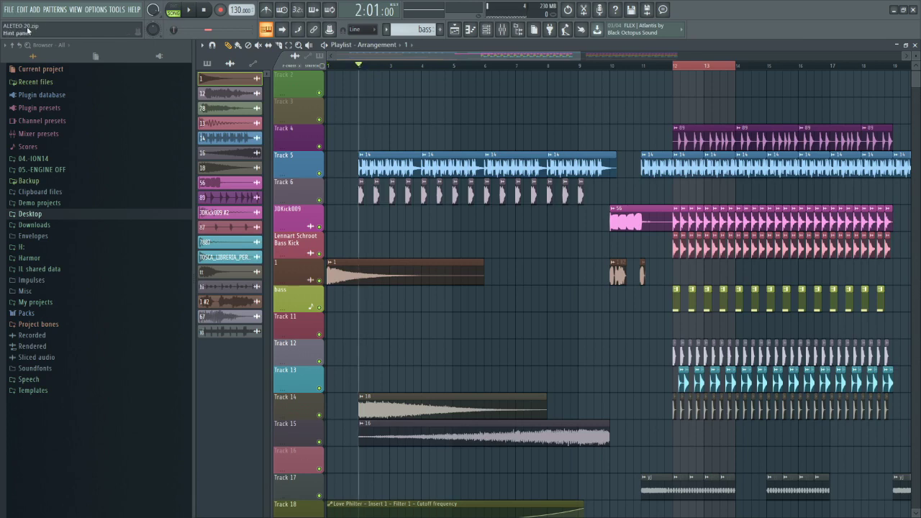
drag(472, 57, 348, 60)
click(392, 66)
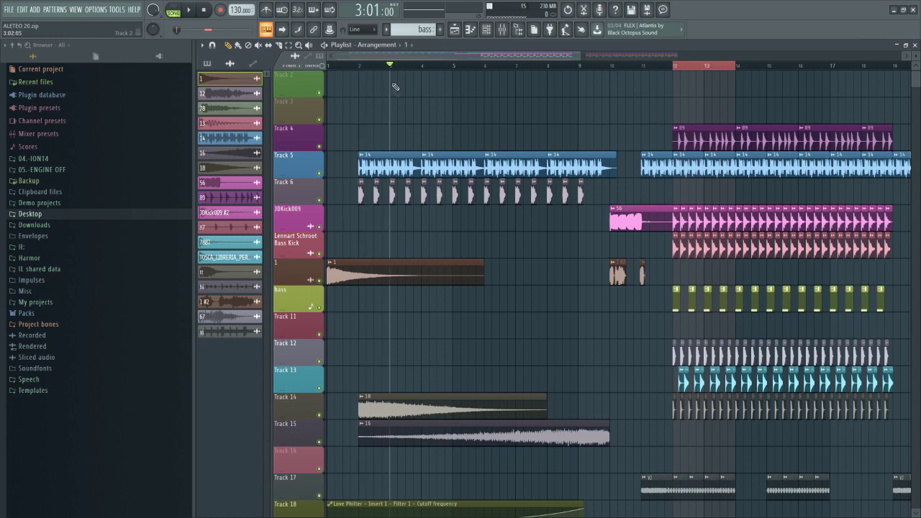
click(359, 66)
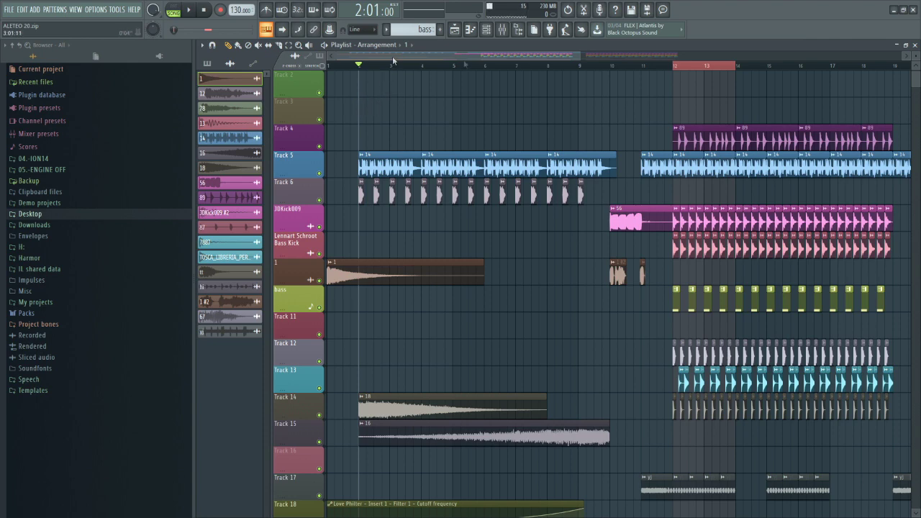
drag(581, 56, 621, 63)
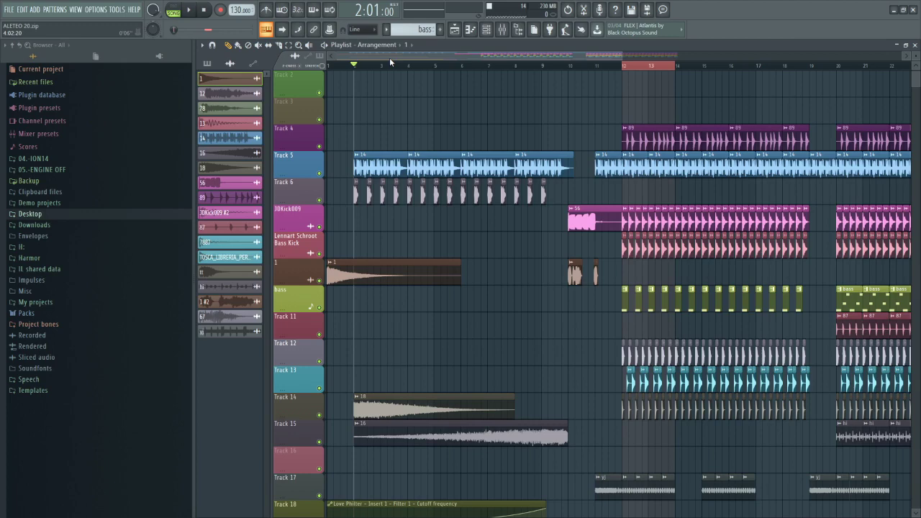
key(space)
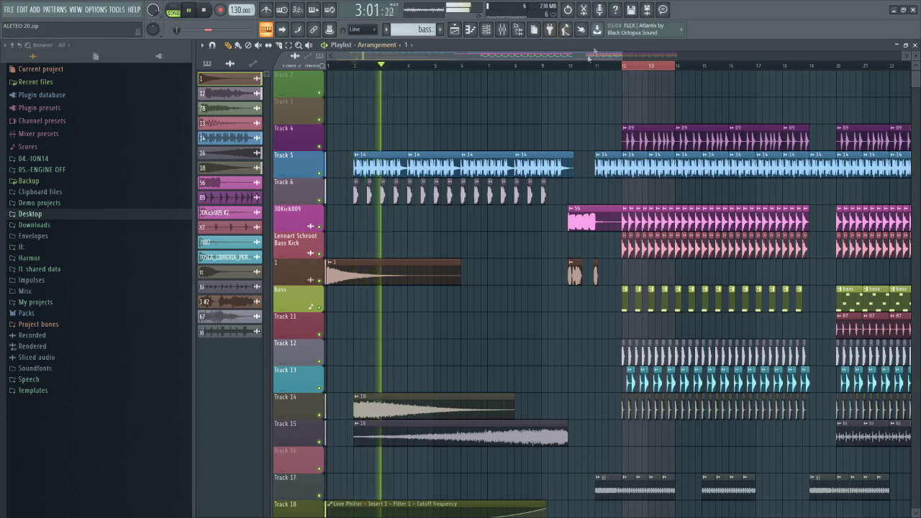
click(556, 70)
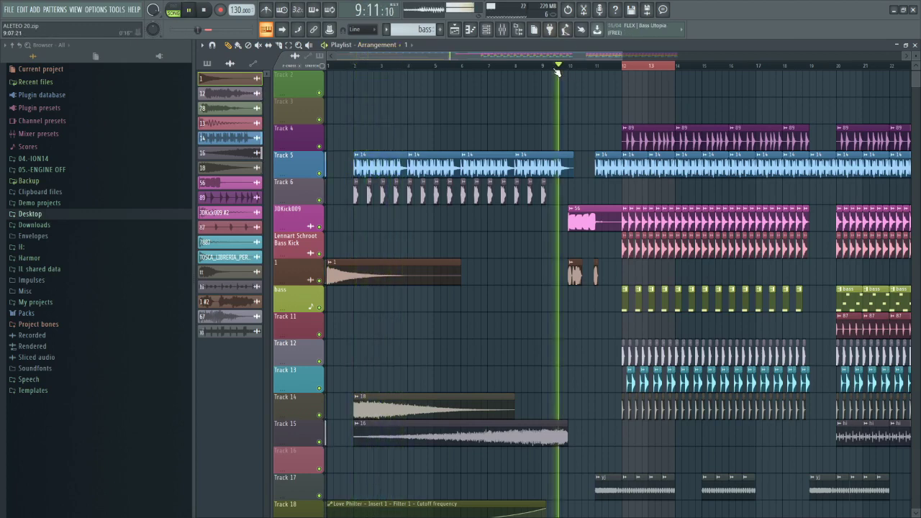
drag(587, 57, 644, 59)
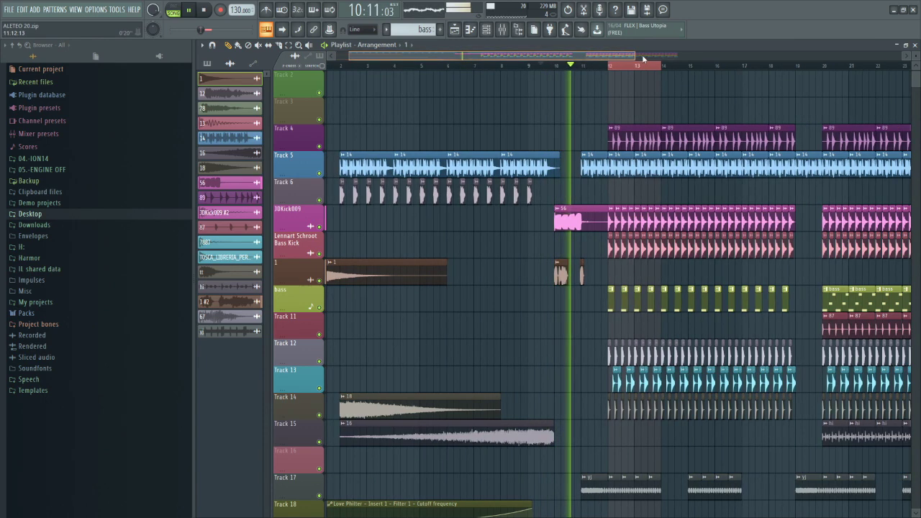
- Check the mixer levels while the drop plays, and go back to the start of the drop at bars 12–13 in the playlist
key(F9)
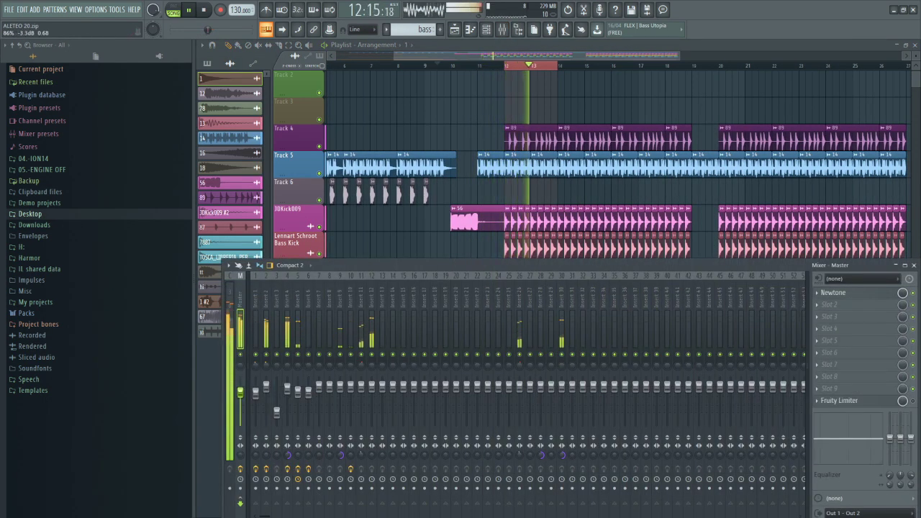
key(F9)
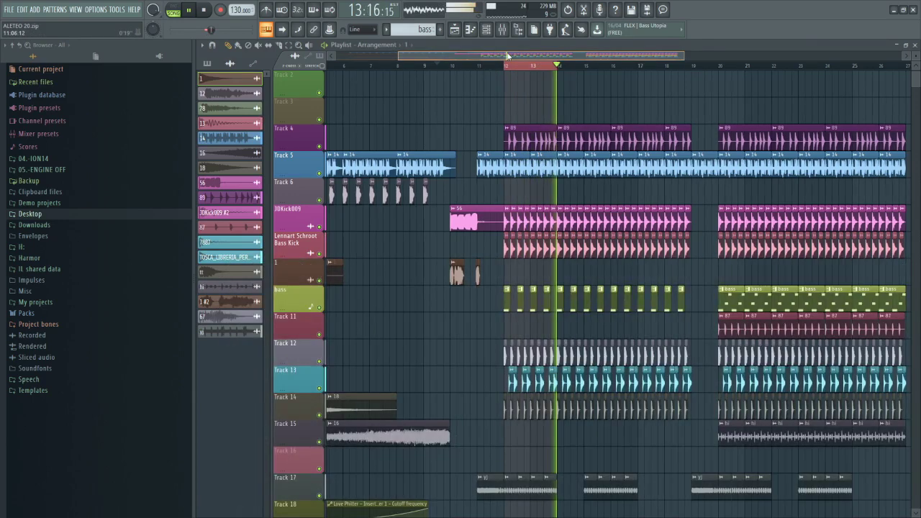
drag(430, 66, 483, 82)
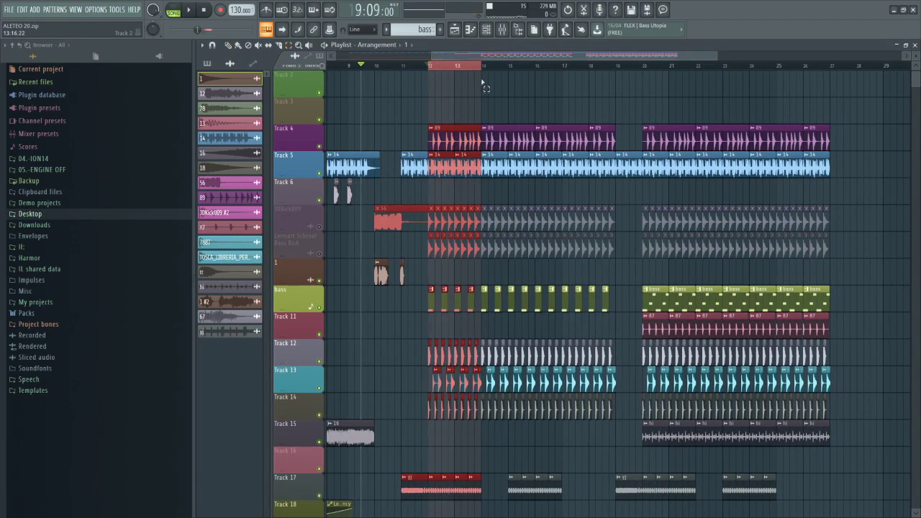
- Solo the JDKick009 and Lennart Schroot Bass Kick playlist tracks, muting all the other tracks
click(320, 174)
click(319, 147)
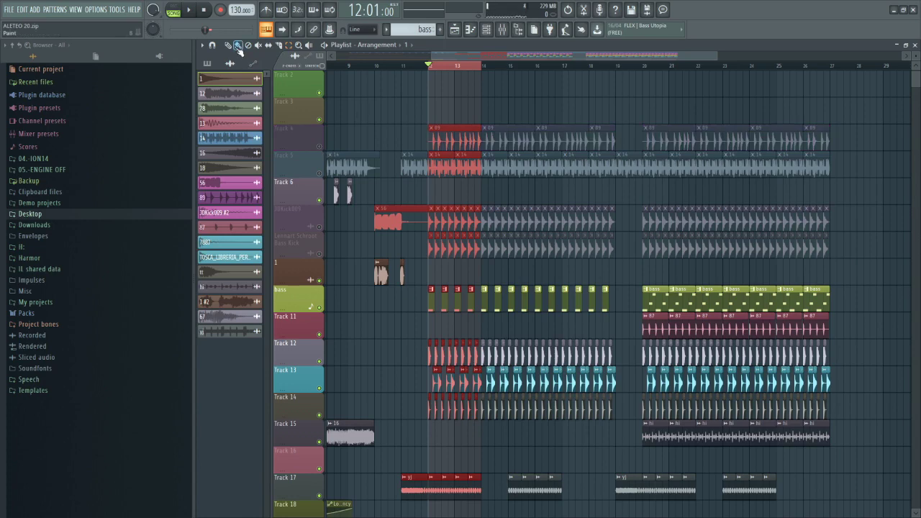
click(320, 226)
click(320, 253)
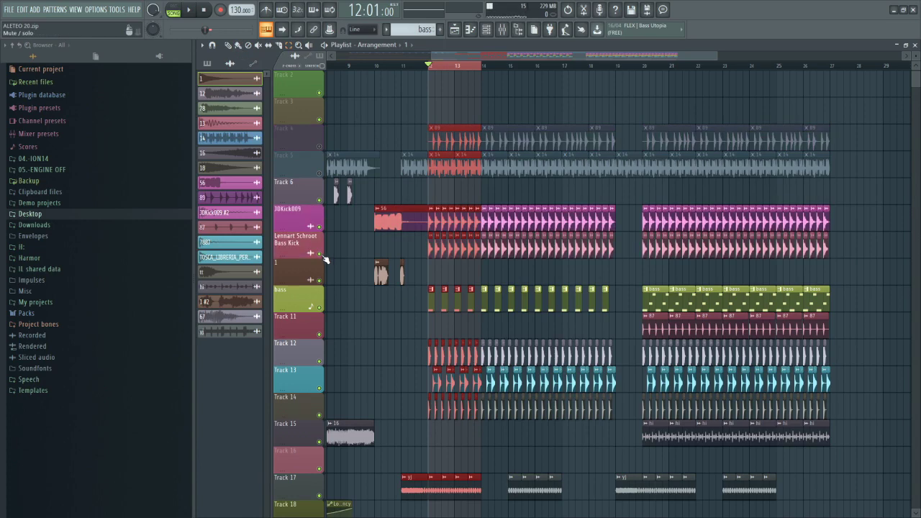
right_click(320, 253)
click(319, 227)
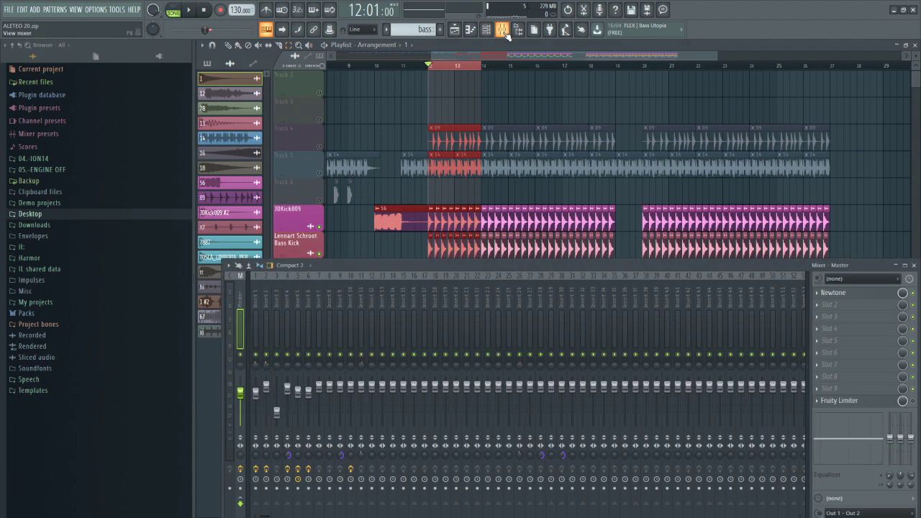
- Play the two soloed kick tracks briefly from bar 12 with the mixer closed
key(F9)
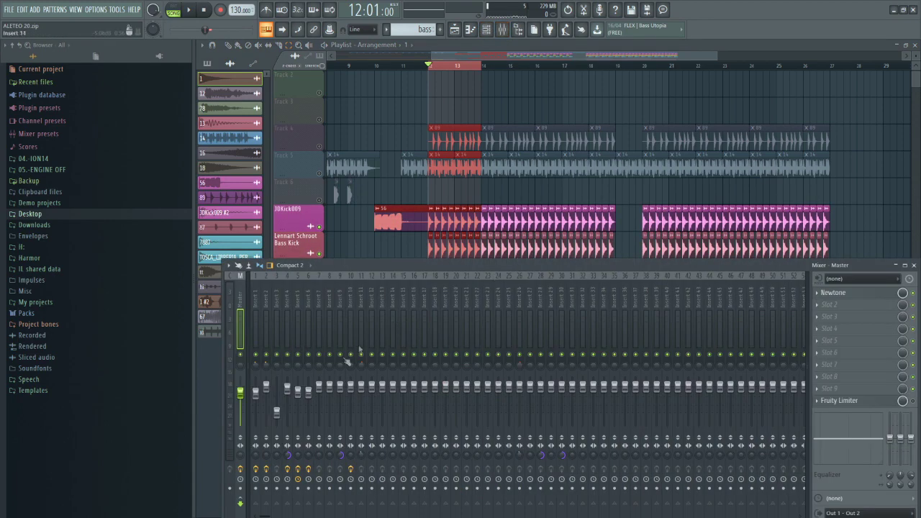
click(458, 233)
key(space)
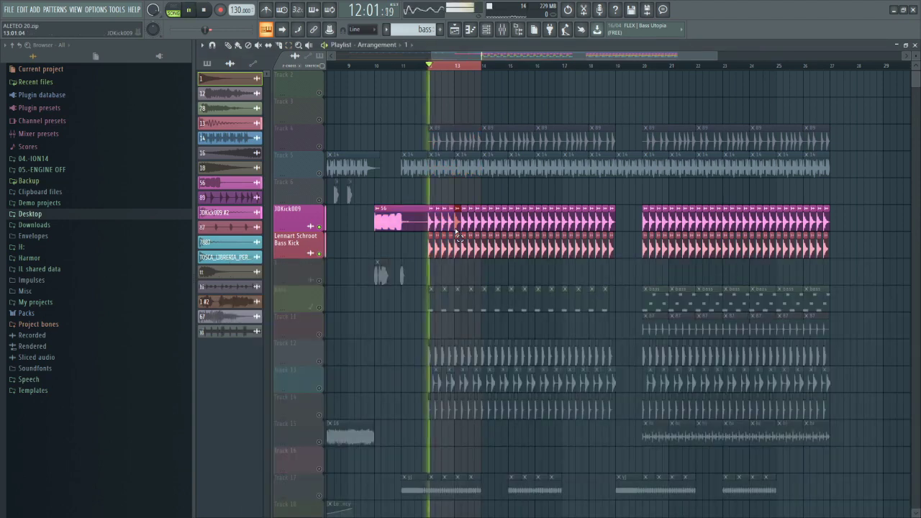
key(space)
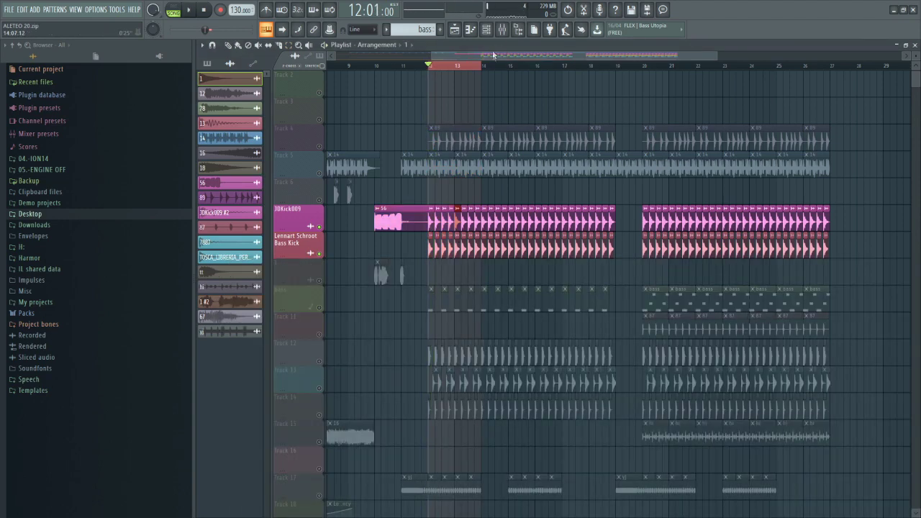
- View the sample settings of the JDKick009 #2 kick clip and its mixer track, Insert 30
click(240, 45)
double_click(465, 226)
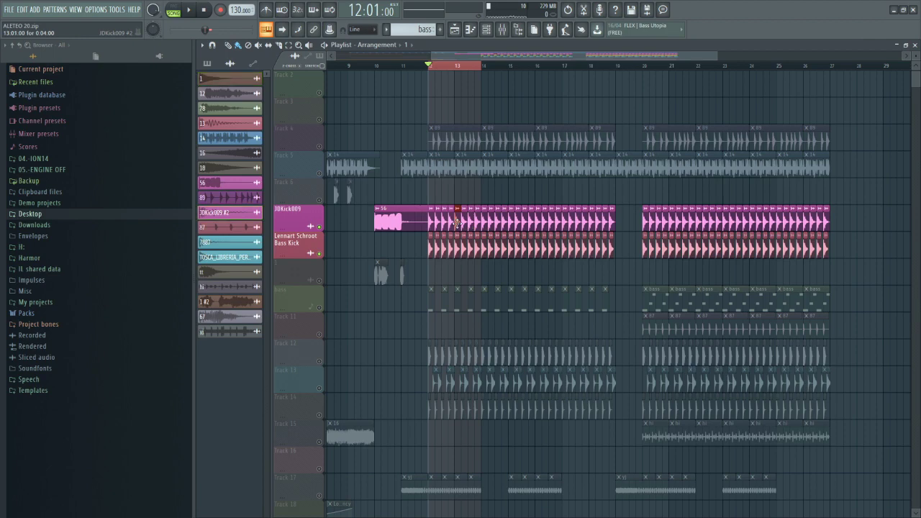
click(472, 229)
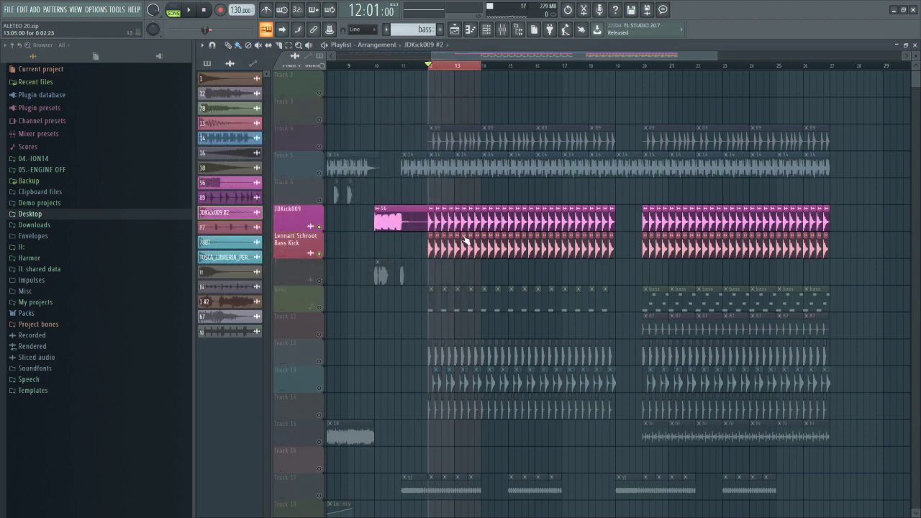
double_click(467, 241)
click(569, 225)
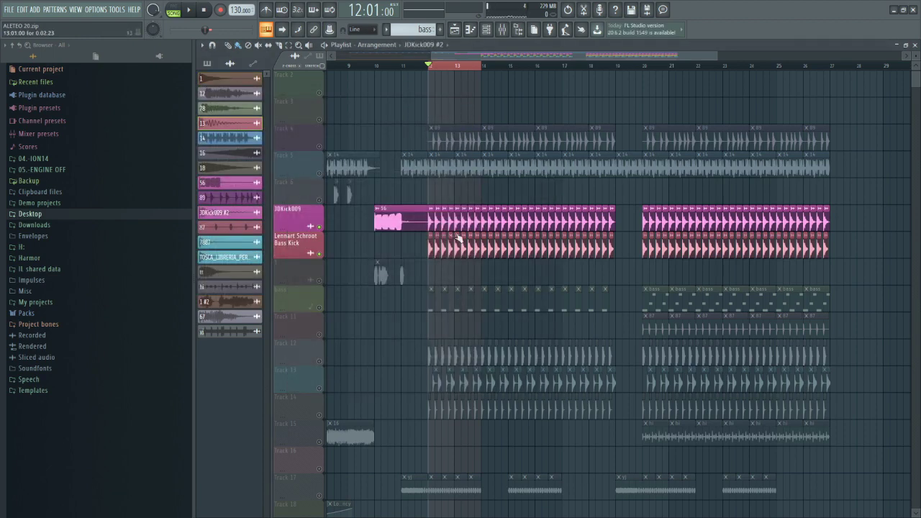
click(457, 240)
double_click(469, 236)
click(507, 33)
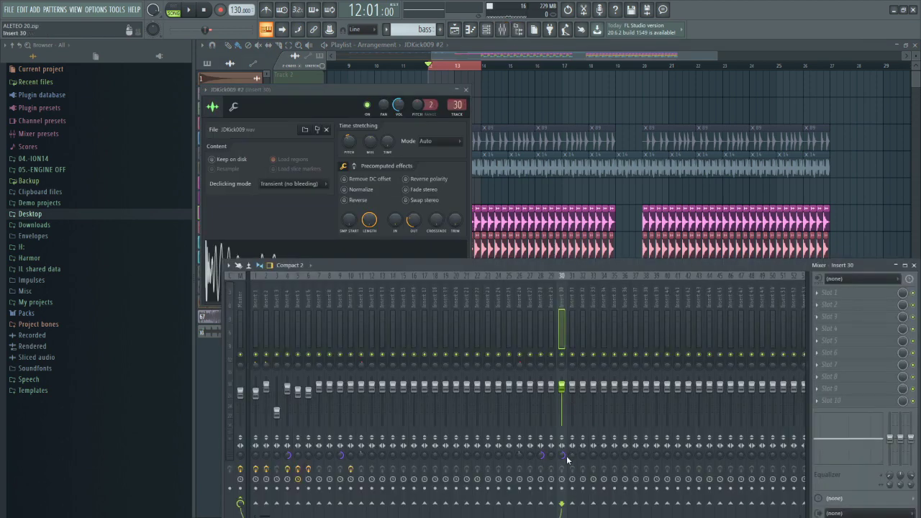
click(505, 32)
click(505, 33)
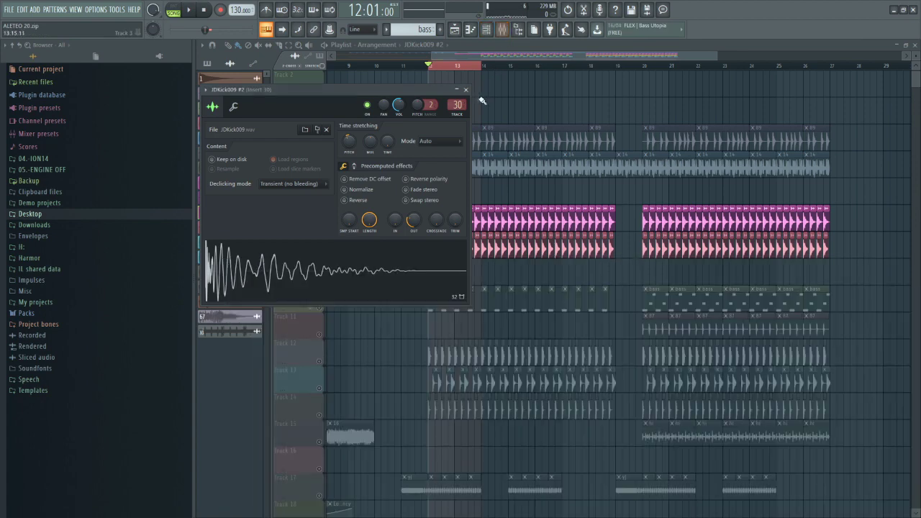
- Examine Insert 12 and the Master track in the mixer, and close the channel rack and sample settings
click(486, 31)
click(504, 30)
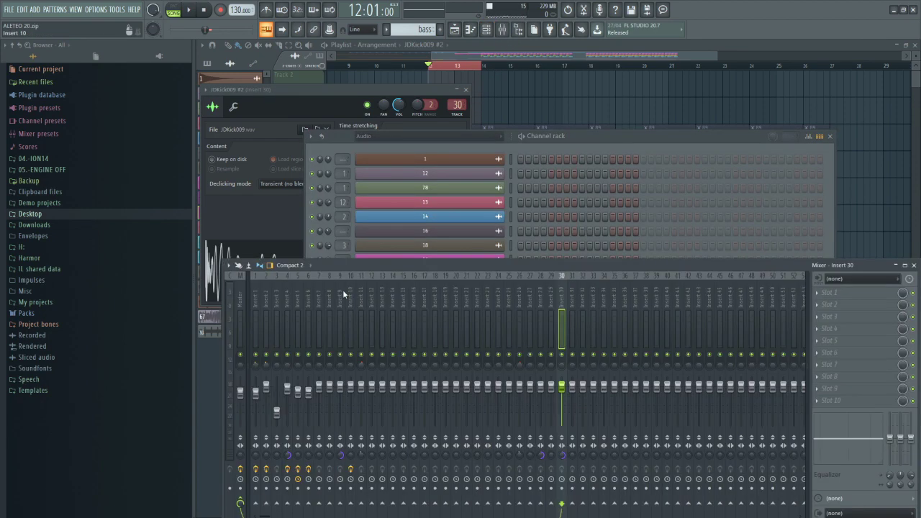
click(370, 304)
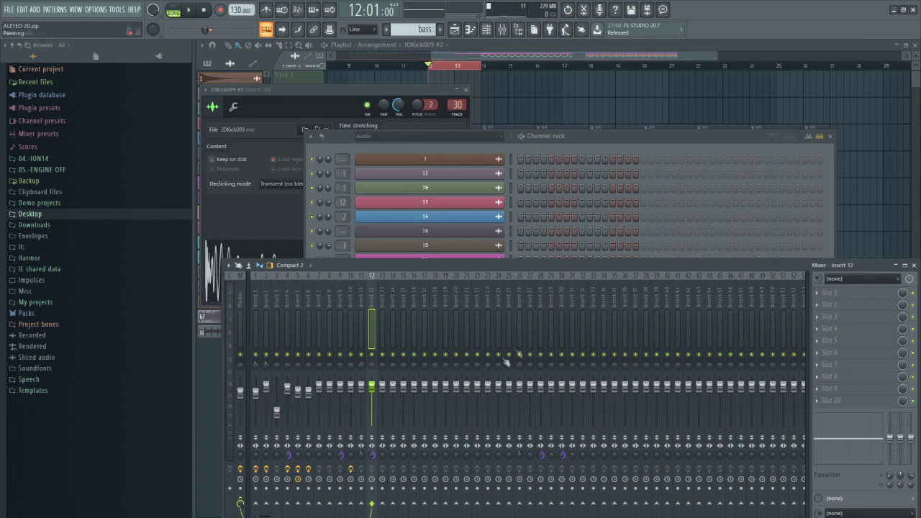
click(242, 470)
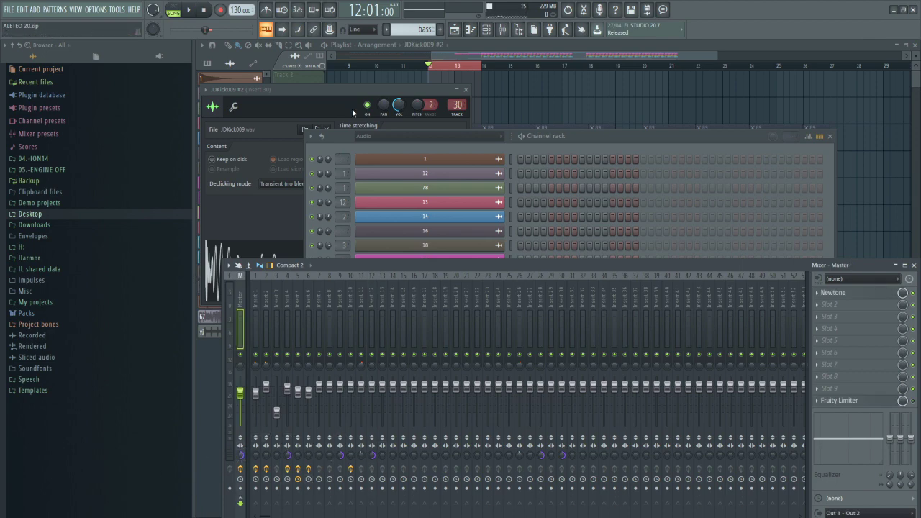
key(F12)
click(502, 29)
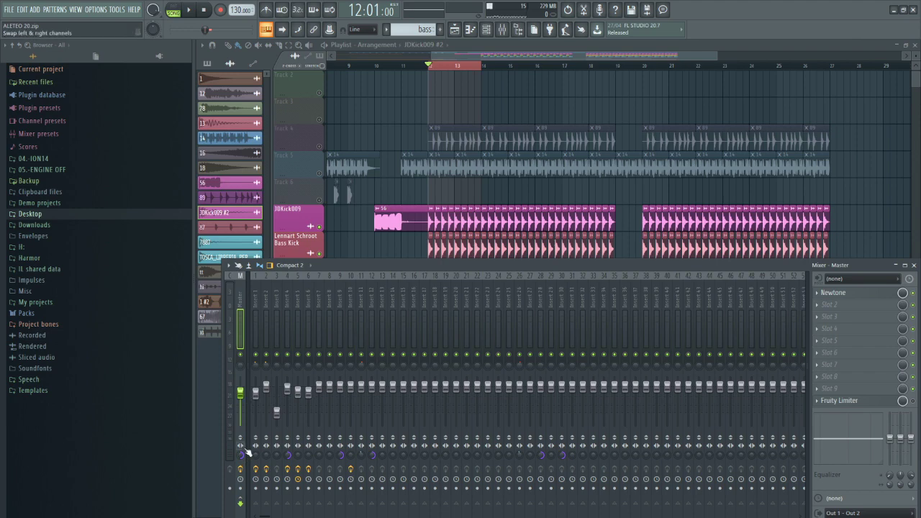
- Delete the TOSCA_LIBRERIA_PERCUSION_01 channel from the channel rack and return to the playlist
scroll(585, 121, up, 2)
click(504, 31)
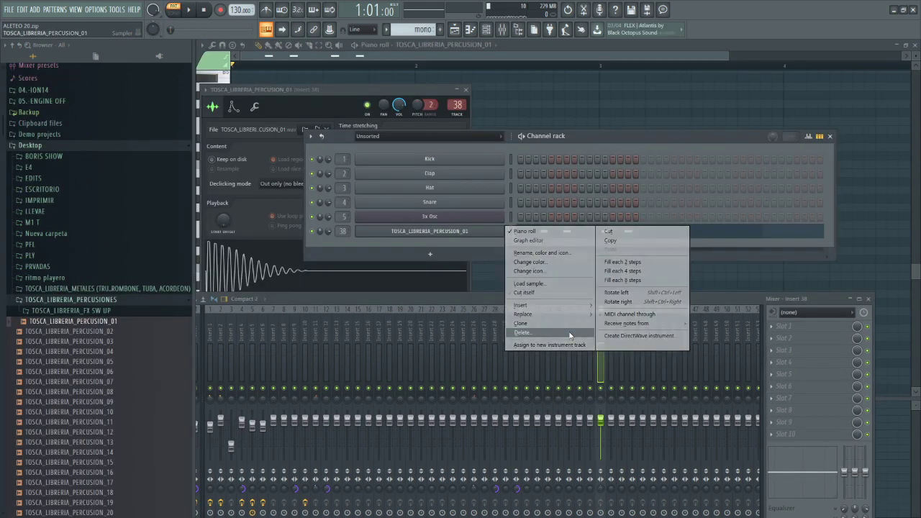
click(569, 328)
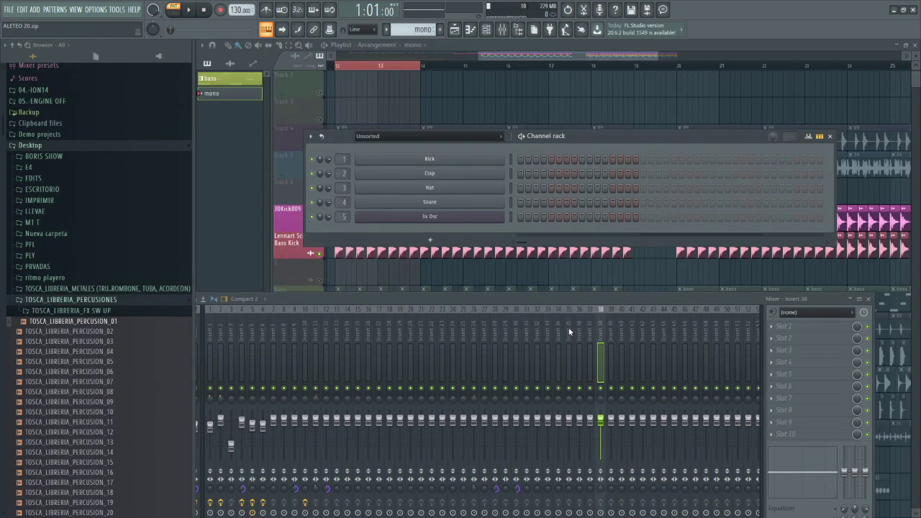
click(503, 56)
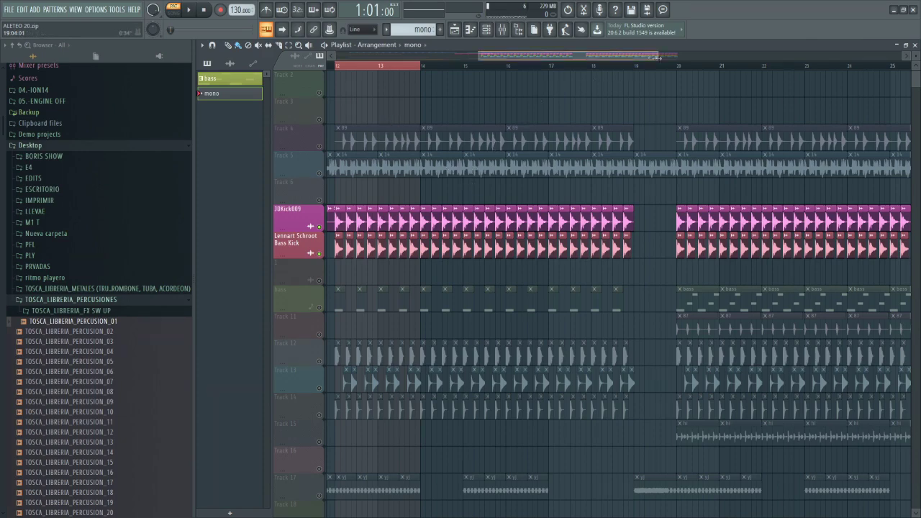
- Set the song position to bar 12 and view Insert 30, the kick's track, in the mixer
drag(655, 57, 623, 57)
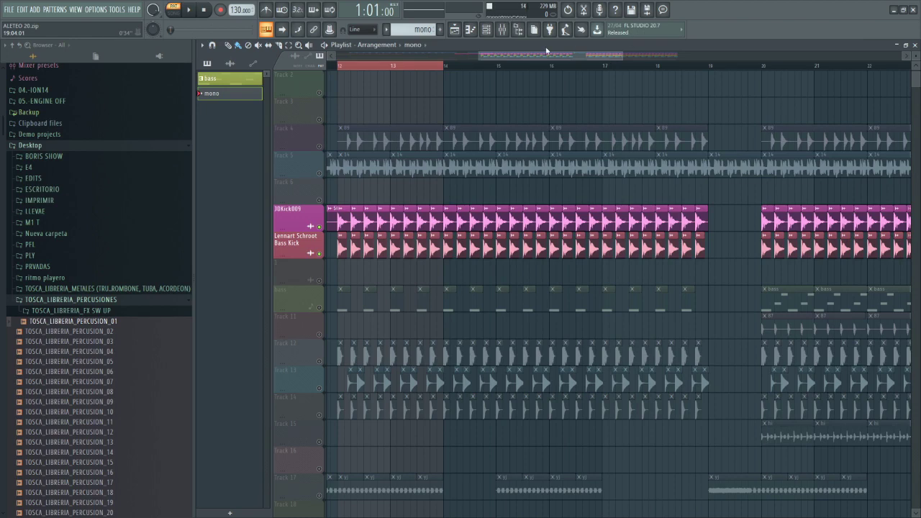
drag(548, 57, 526, 57)
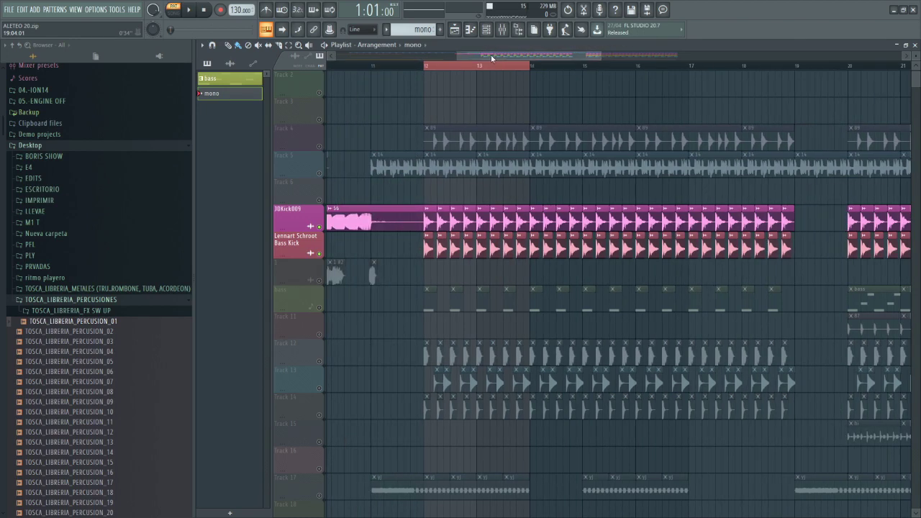
click(426, 68)
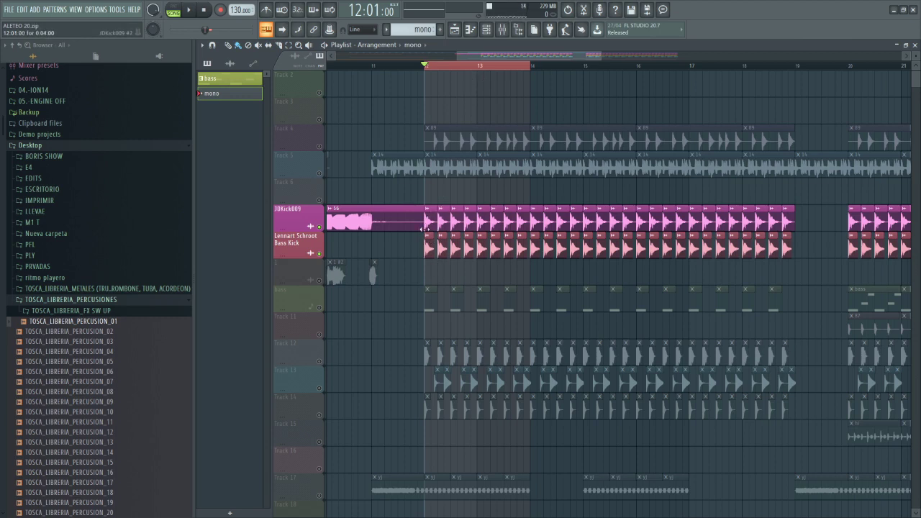
click(501, 31)
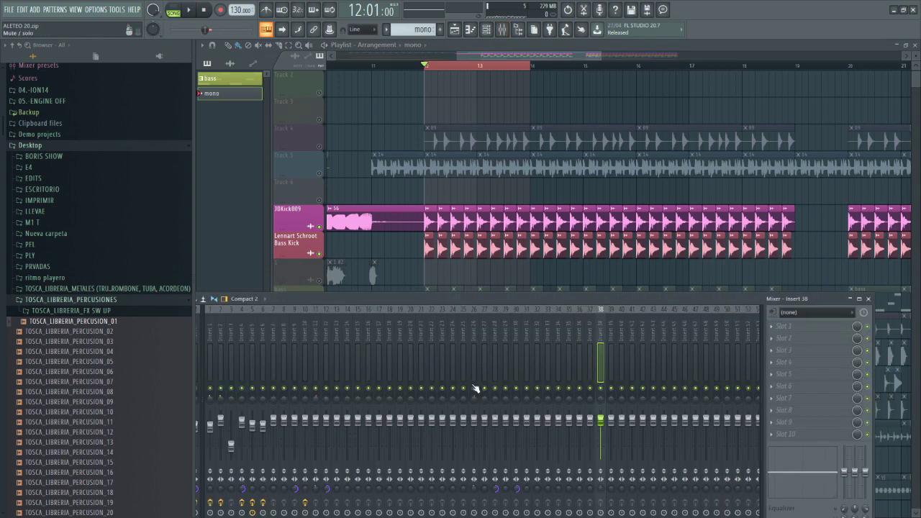
click(515, 375)
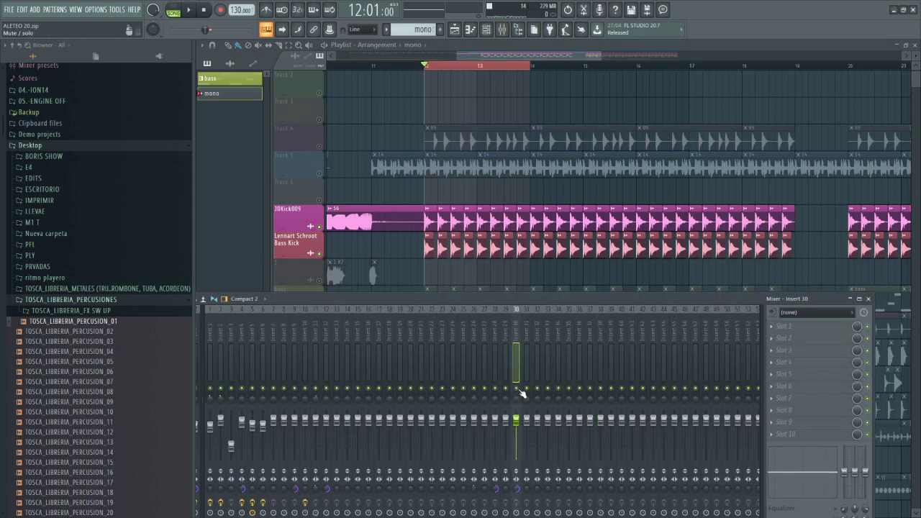
drag(494, 59, 499, 61)
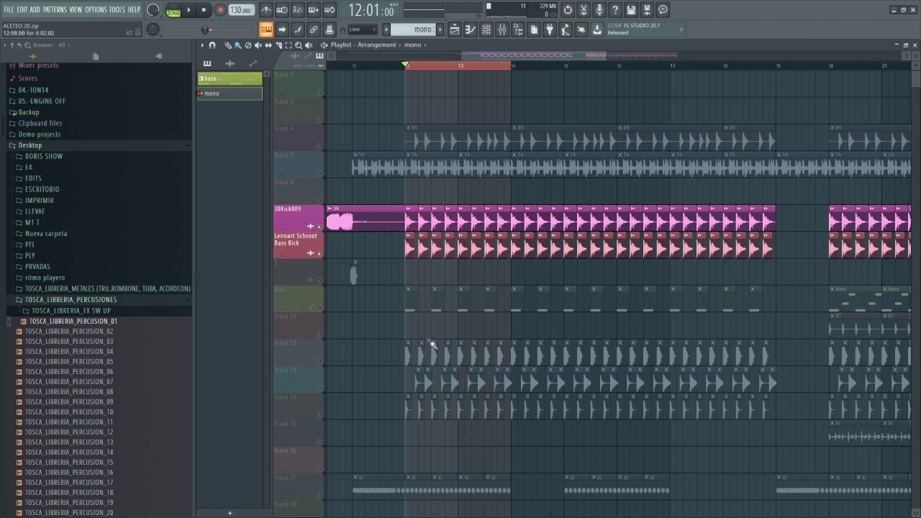
- Unmute the bass playlist track and open its 3x Osc notes in the piano roll together with the channel rack
click(320, 308)
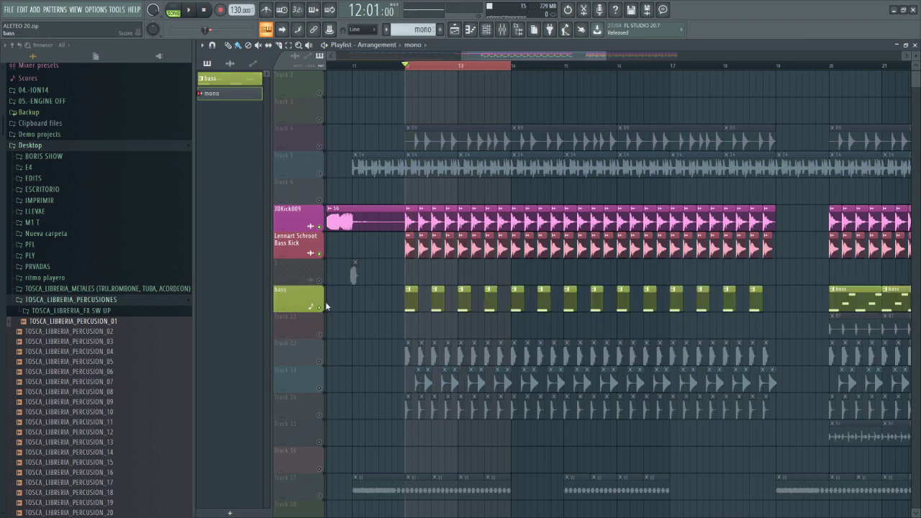
double_click(411, 295)
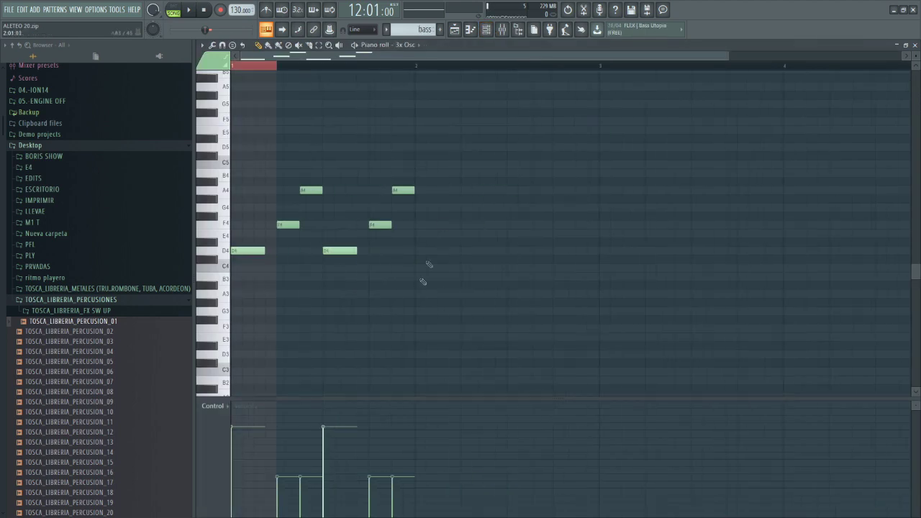
click(487, 30)
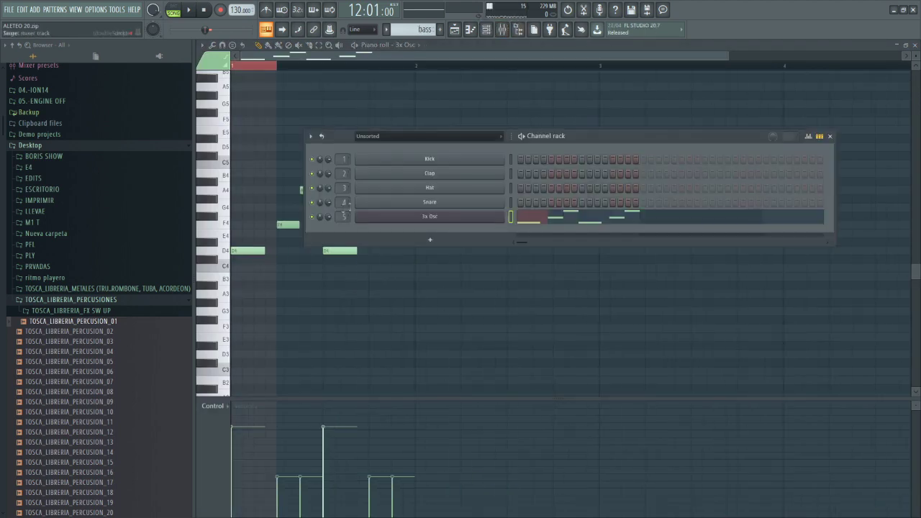
- Add Fruity Parametric EQ 2 to slot 4 of mixer Insert 5 and cut the bass's high frequencies with band 7
click(503, 29)
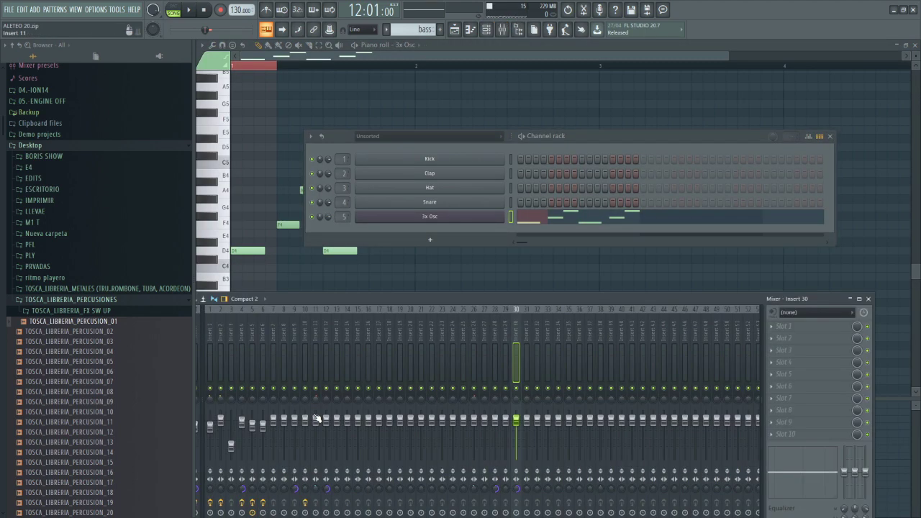
click(251, 491)
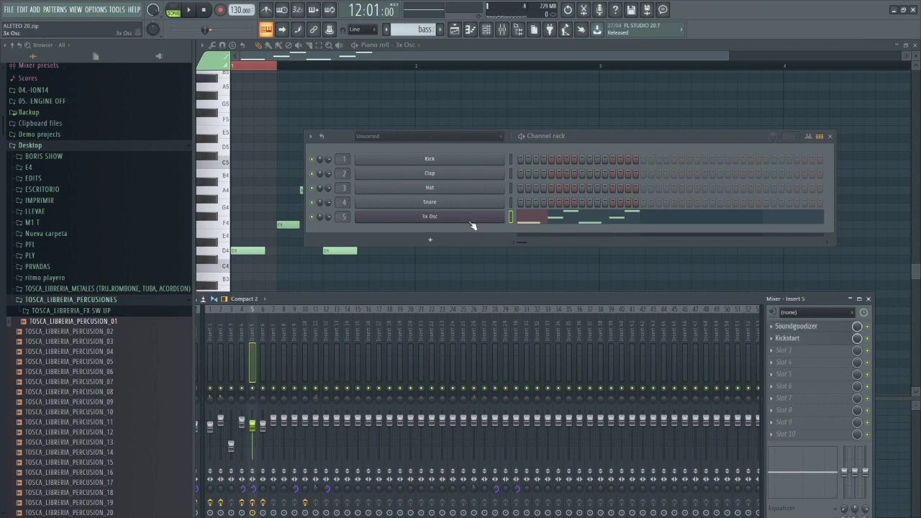
click(785, 362)
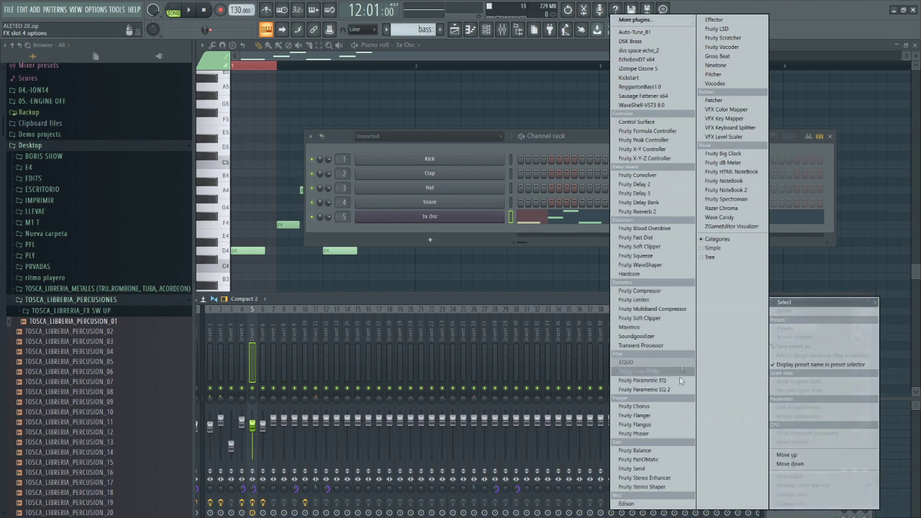
click(680, 389)
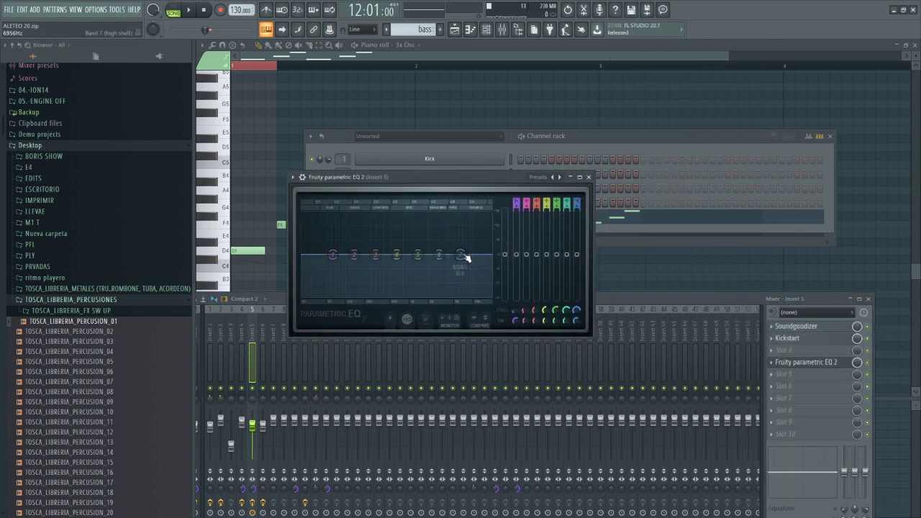
drag(461, 256, 432, 297)
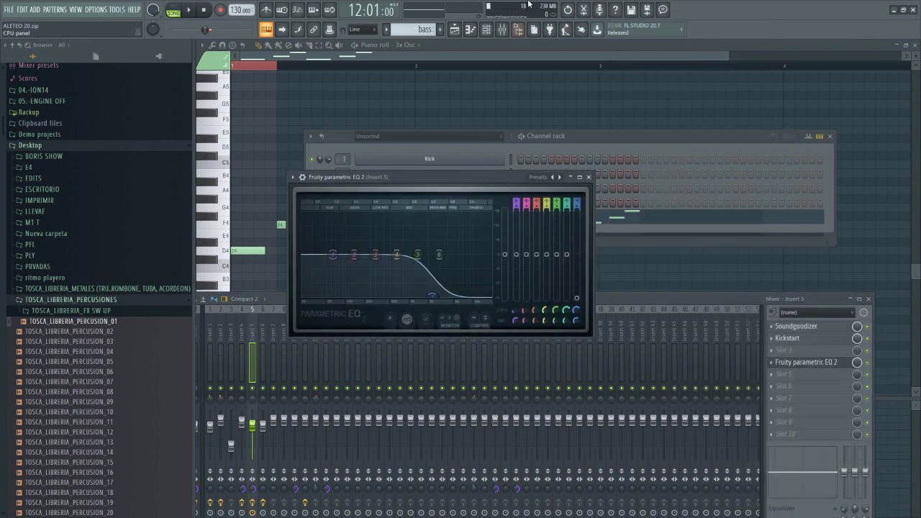
- Play the song in the playlist and lower mixer Insert 5, the bass track, to about -8.6 dB
click(455, 28)
key(space)
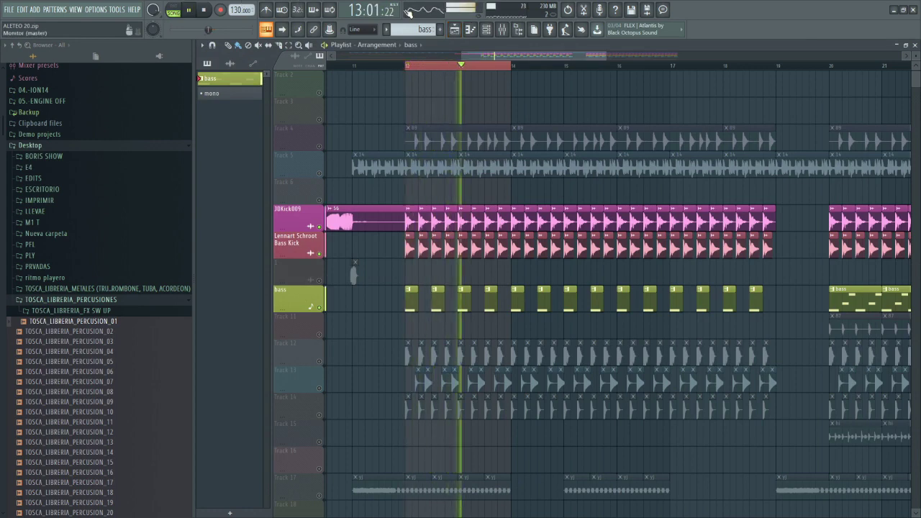
key(F9)
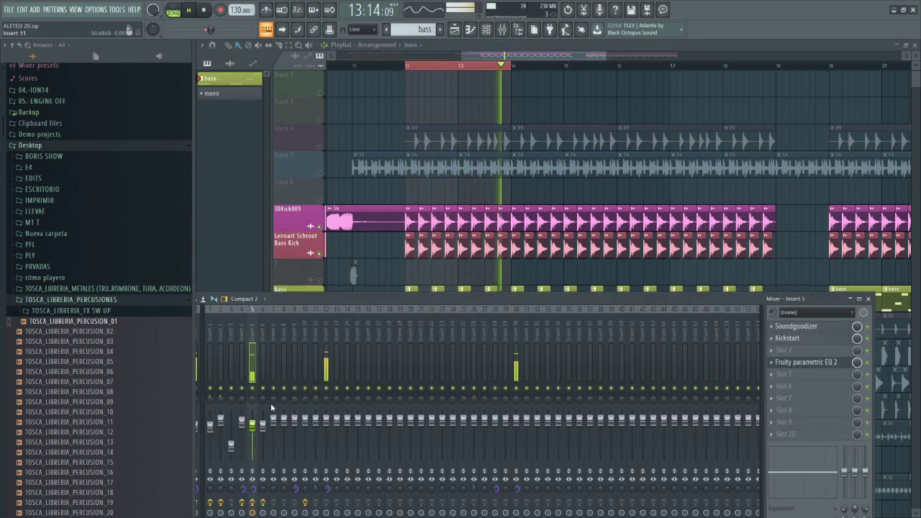
drag(252, 426, 252, 435)
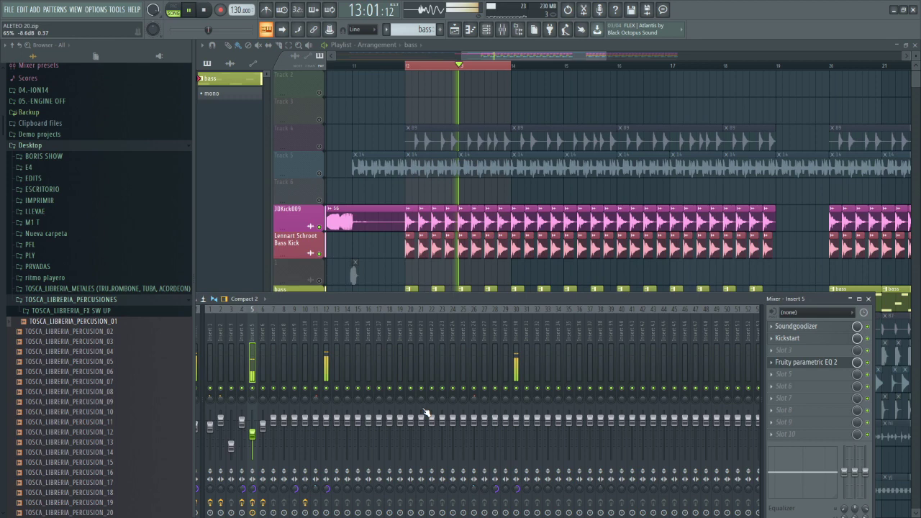
- Lower band 7 of the bass's Fruity Parametric EQ 2 to about 1112 Hz, and try a band 6 cut before resetting that band
click(806, 362)
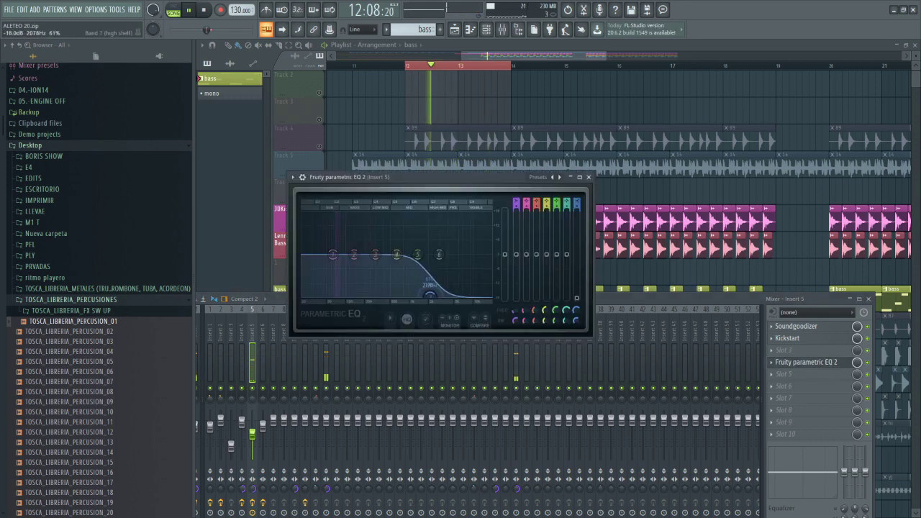
drag(399, 297, 414, 297)
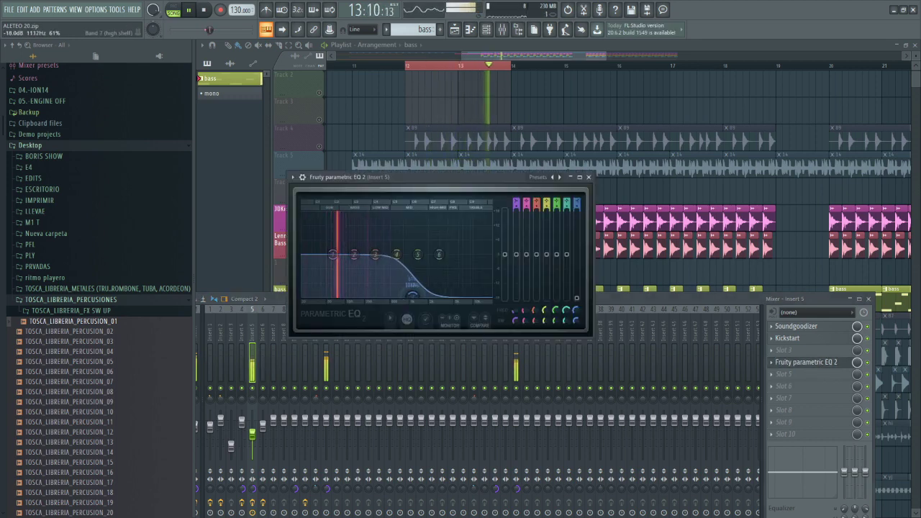
drag(439, 255, 422, 296)
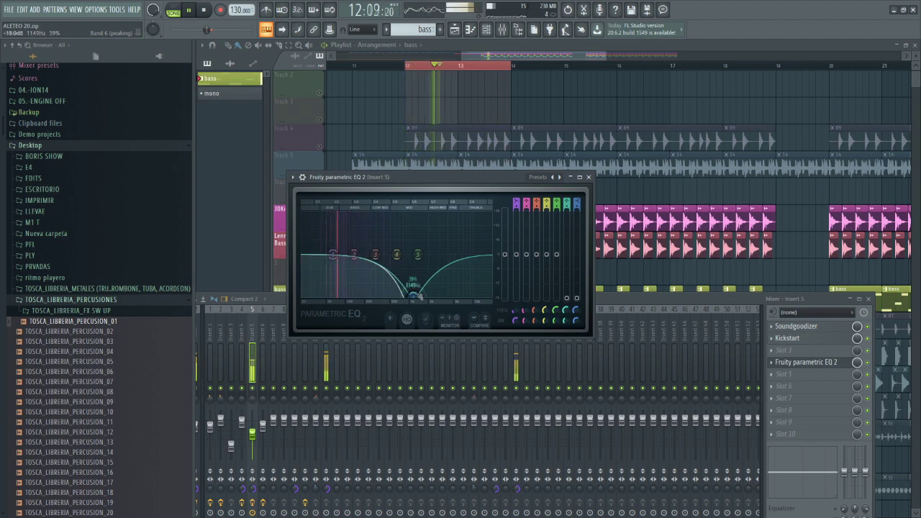
right_click(416, 299)
click(424, 311)
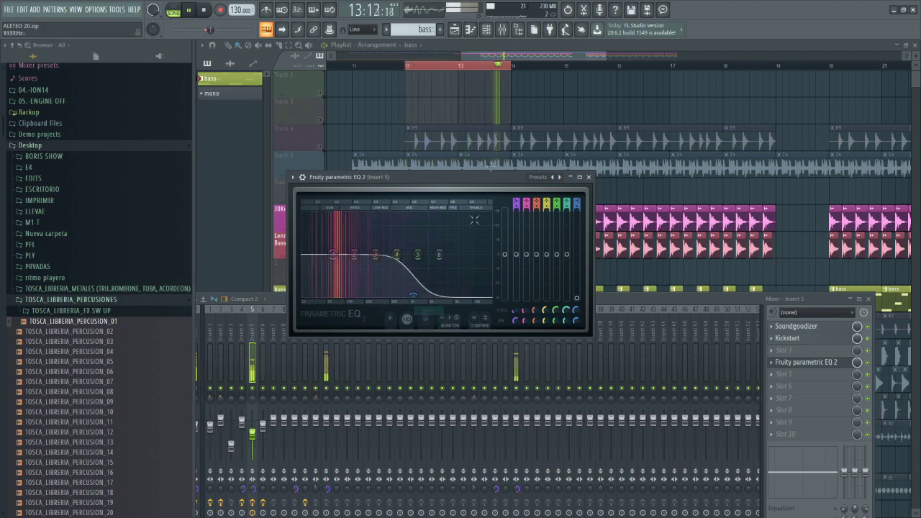
- Compare the Lennart Schroot Bass Kick and JDKick009 tracks against the bass by muting each in turn, then restore both
key(F5)
click(320, 253)
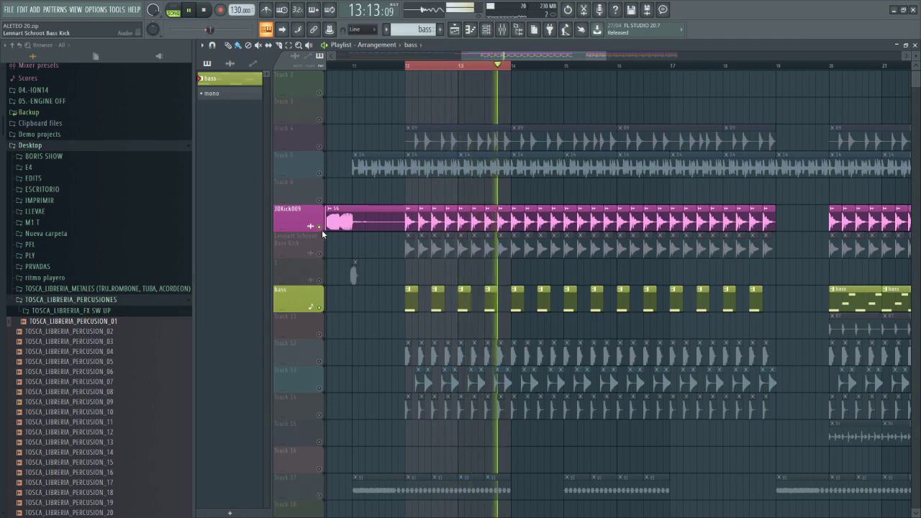
click(320, 226)
click(320, 252)
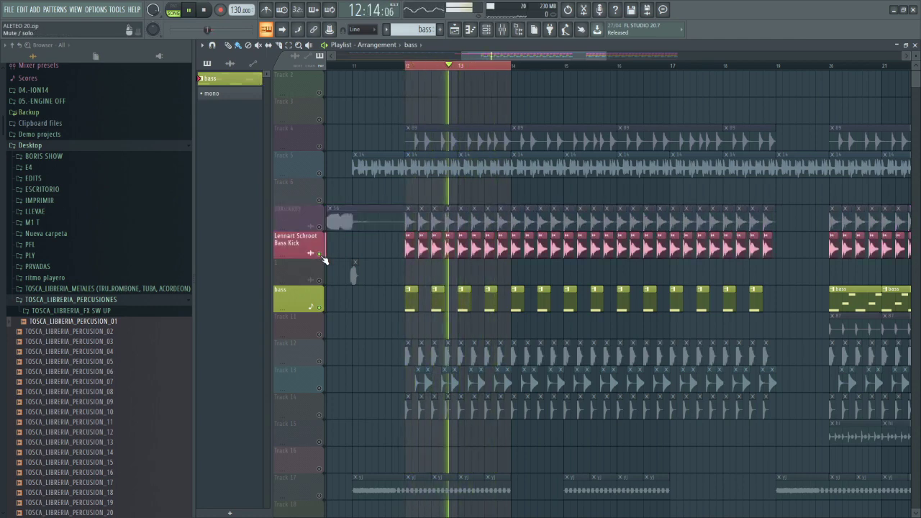
double_click(416, 248)
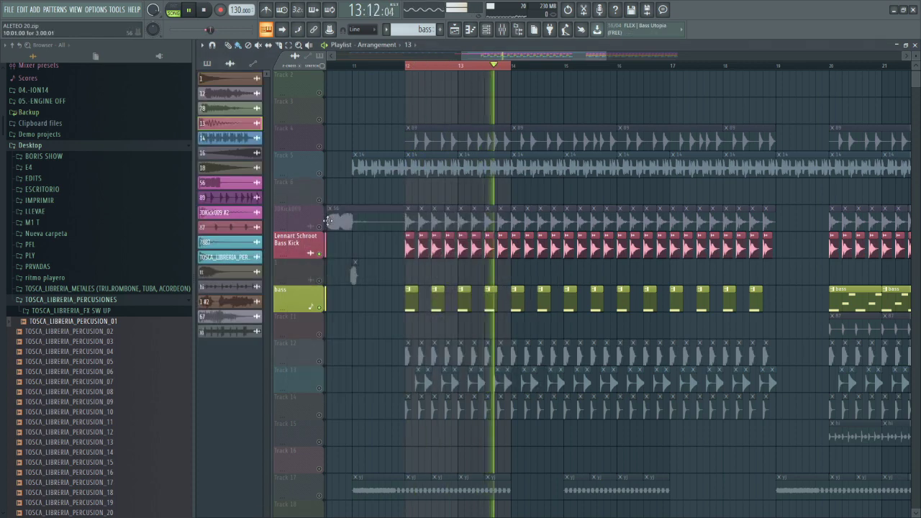
click(319, 227)
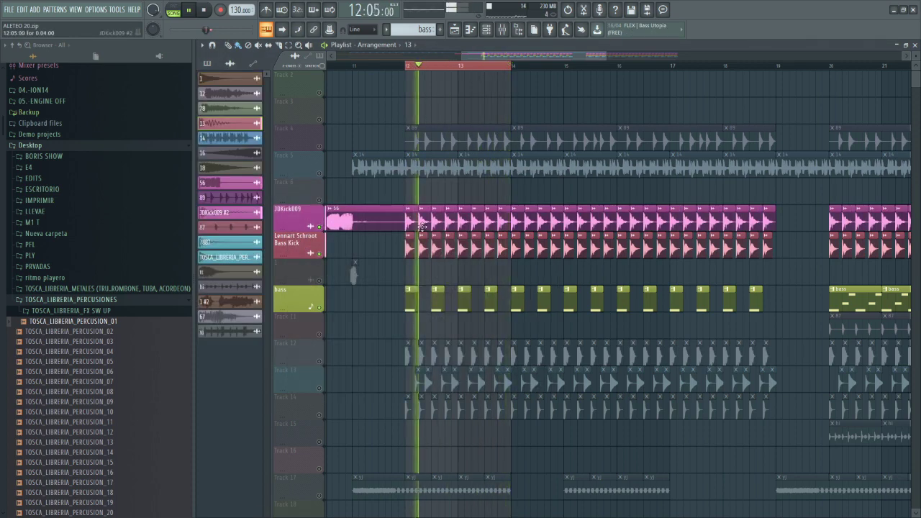
- Unmute all the other playlist tracks and briefly play the song from bar 10
click(319, 147)
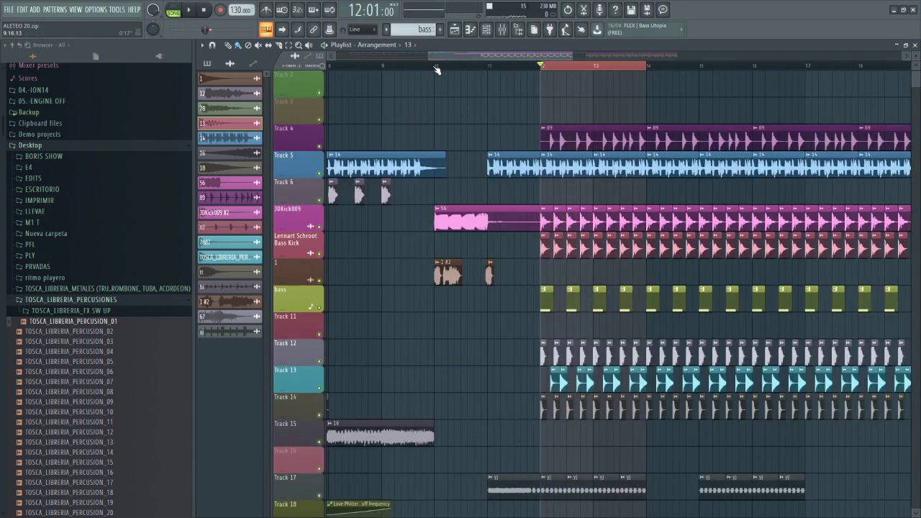
click(433, 64)
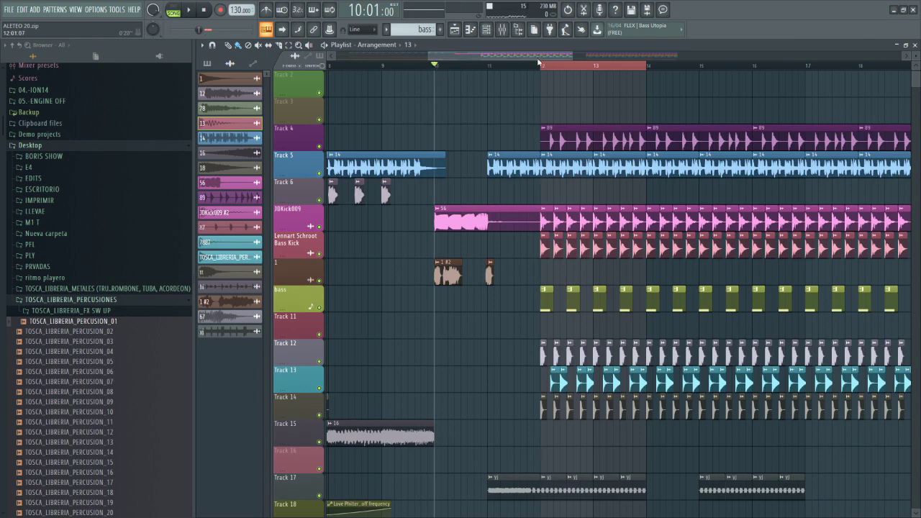
key(space)
key(space)
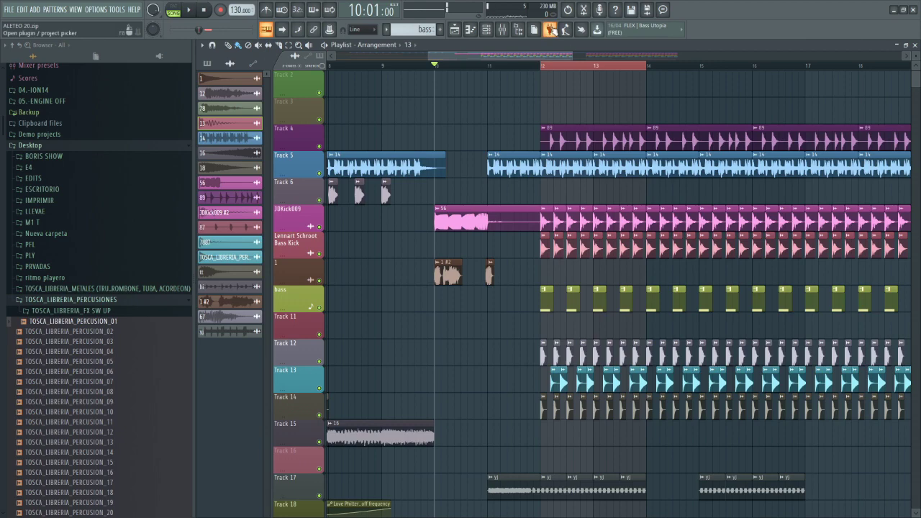
- Look over the channel rack and mixer Insert 12, then examine the wider playlist arrangement
click(487, 30)
click(502, 31)
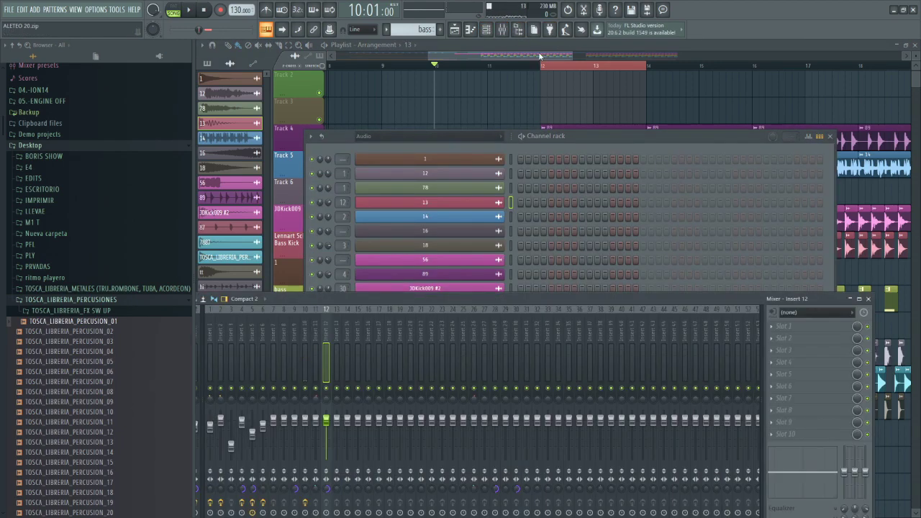
drag(552, 55, 753, 56)
scroll(713, 72, down, 3)
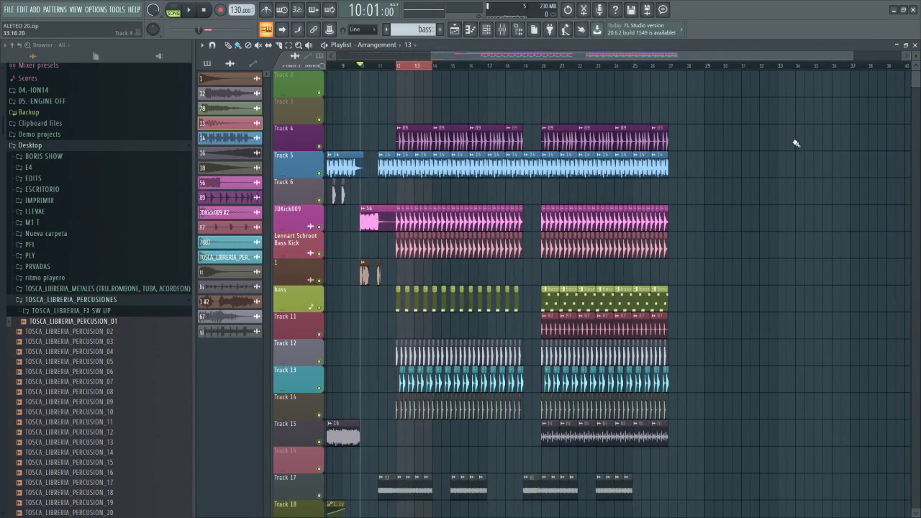
drag(850, 58, 862, 59)
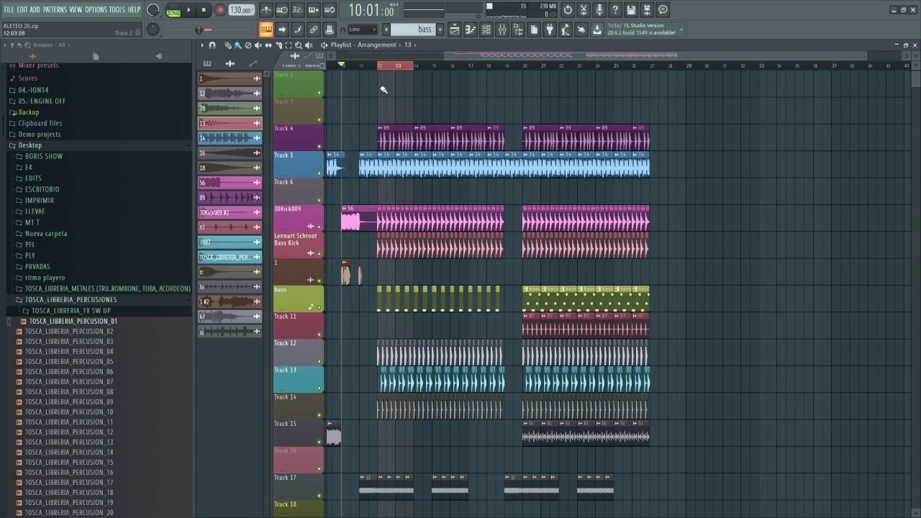
- Play the song from bar 10 and reset the volume fader of mixer Insert 2 to its default
key(space)
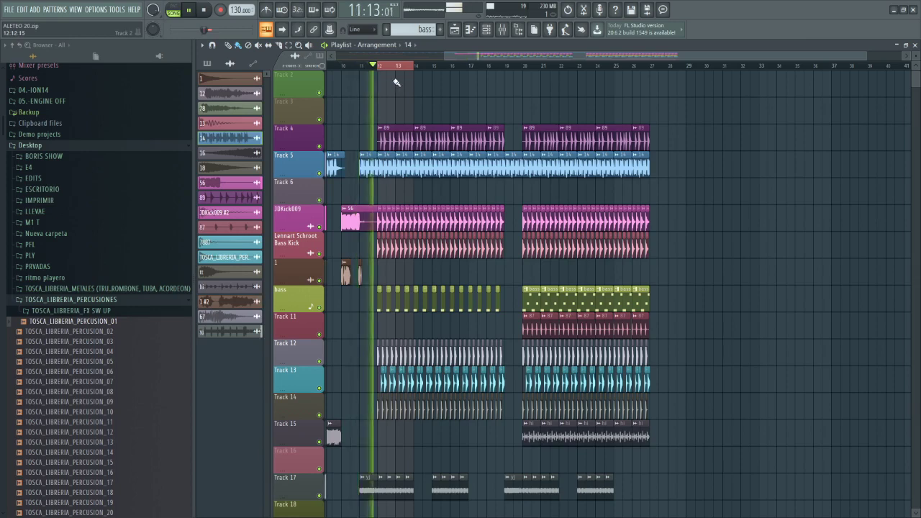
click(503, 31)
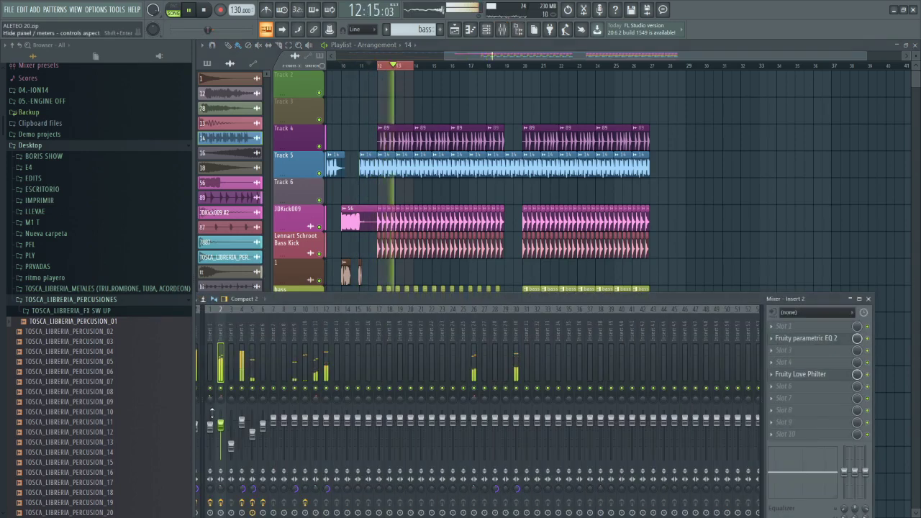
right_click(221, 424)
click(248, 382)
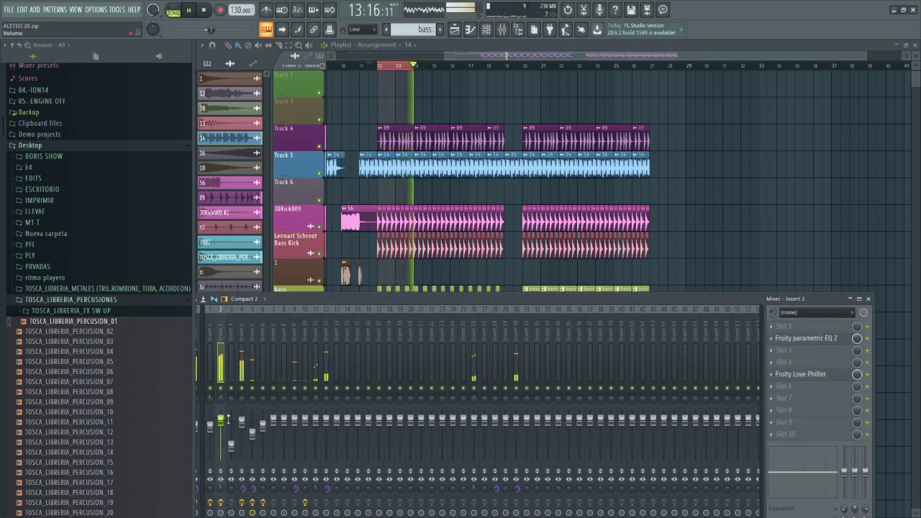
- Boost the high shelf of band 7 and slightly dip the middle bands in Insert 2's Fruity Parametric EQ 2, then return to the playlist
click(810, 338)
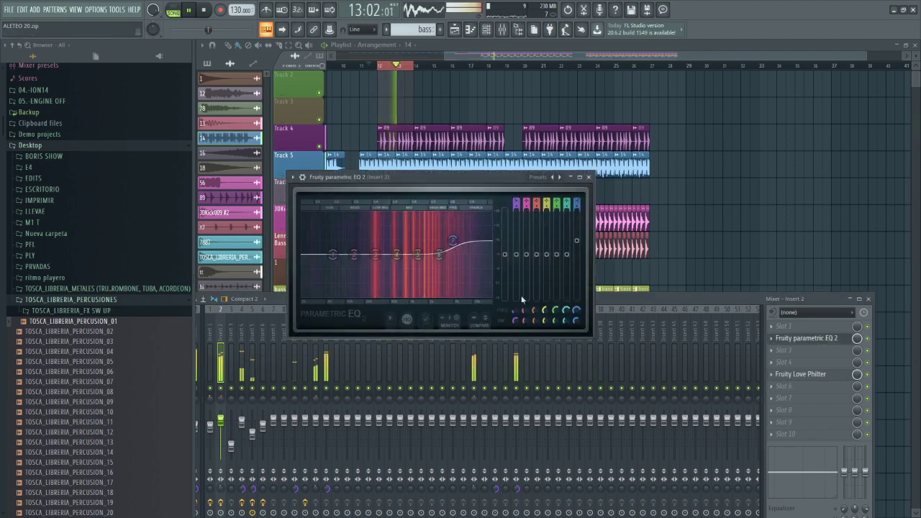
drag(453, 240, 375, 255)
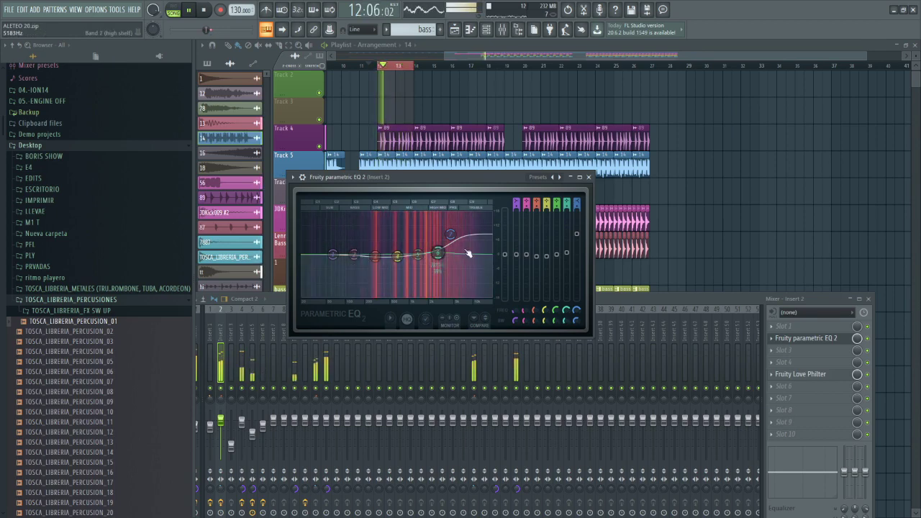
click(533, 48)
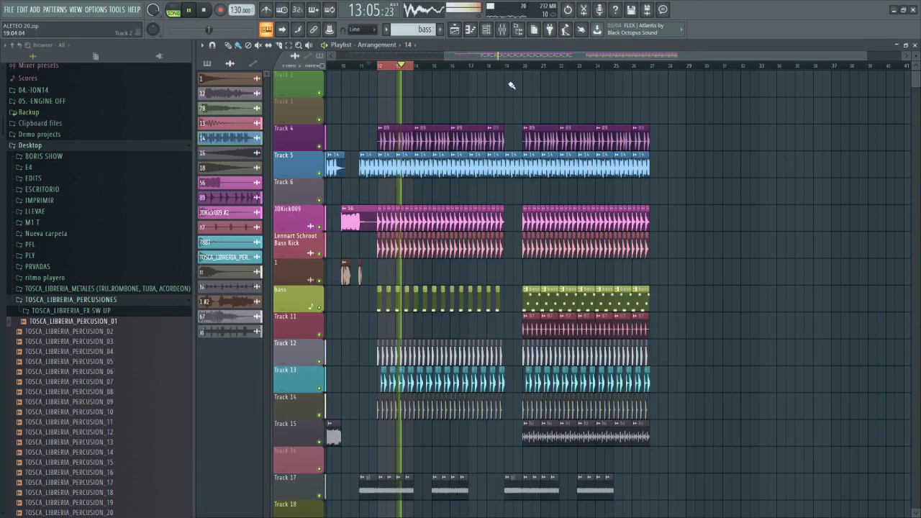
- Clear the loop selection, play the song from bar 19, and set the song position to bar 12
click(514, 69)
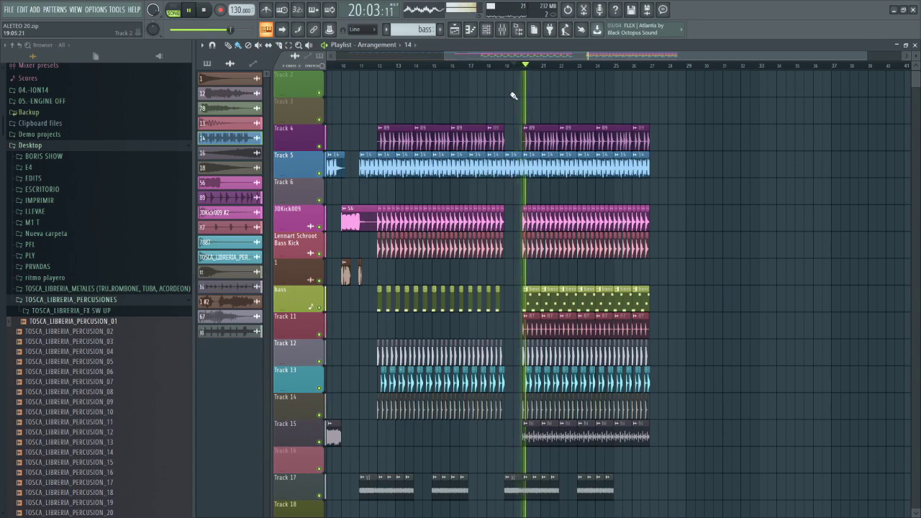
scroll(538, 56, right, 3)
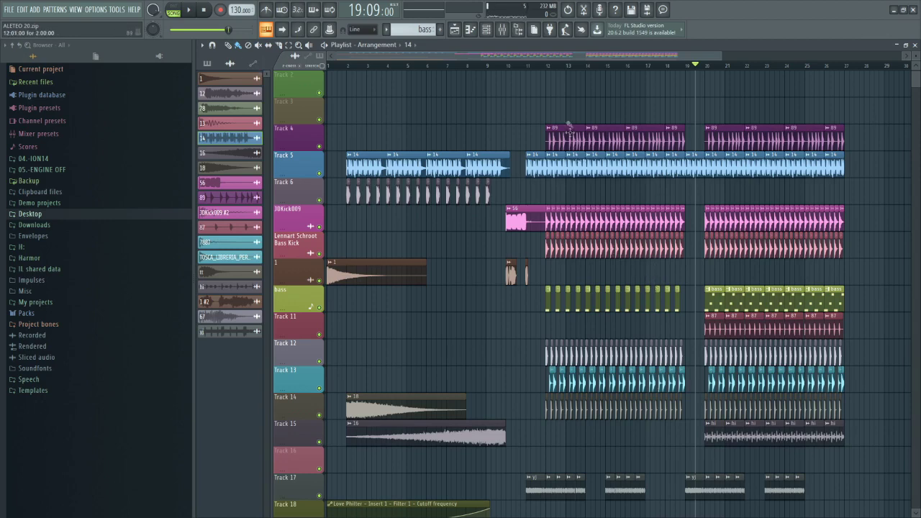
click(550, 67)
drag(545, 62, 662, 67)
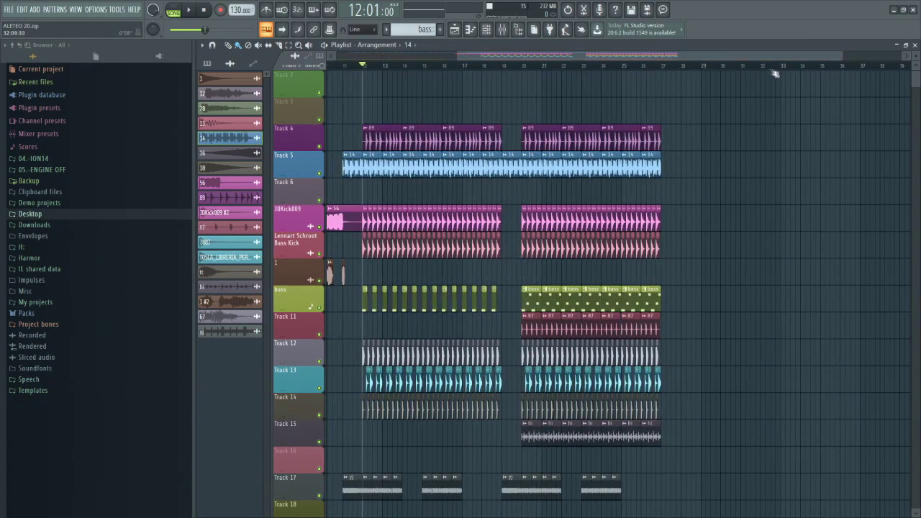
drag(842, 56, 671, 61)
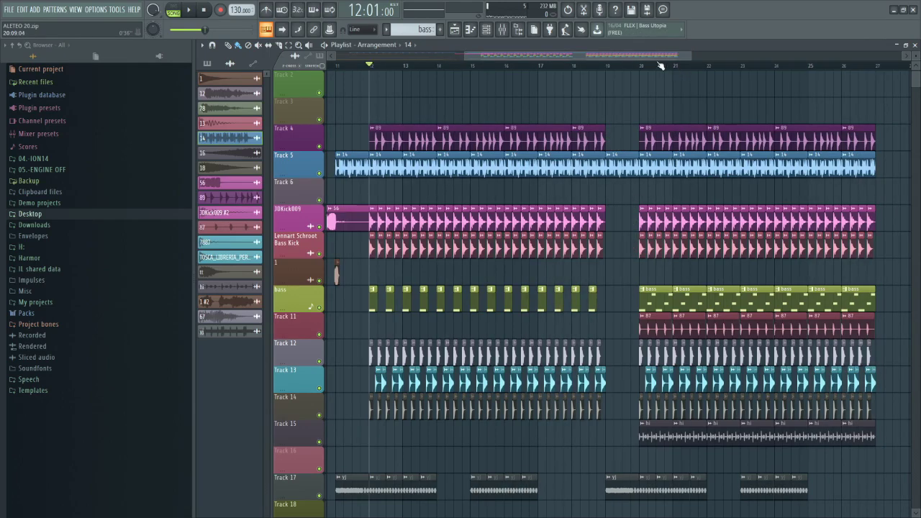
mouse_move(676, 63)
mouse_down()
mouse_move(662, 60)
mouse_move(677, 67)
mouse_up()
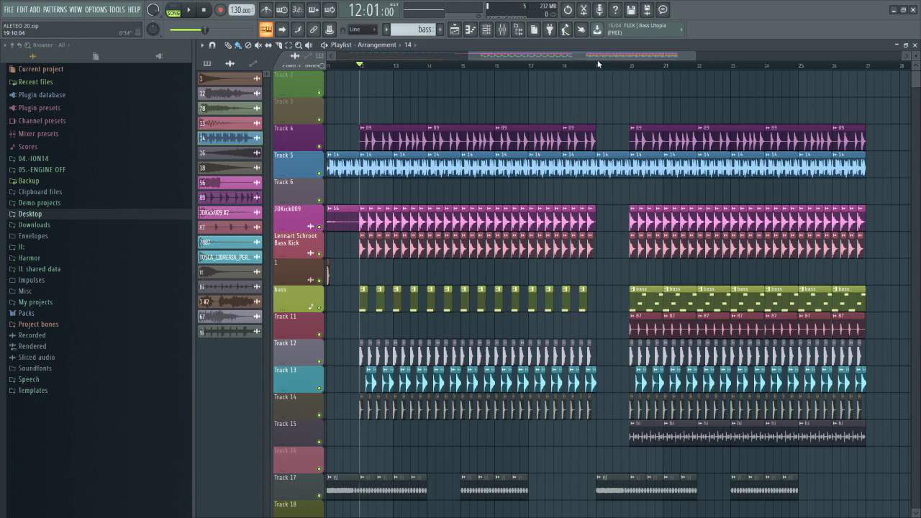
mouse_move(597, 60)
mouse_down()
mouse_move(610, 57)
mouse_move(590, 61)
mouse_up()
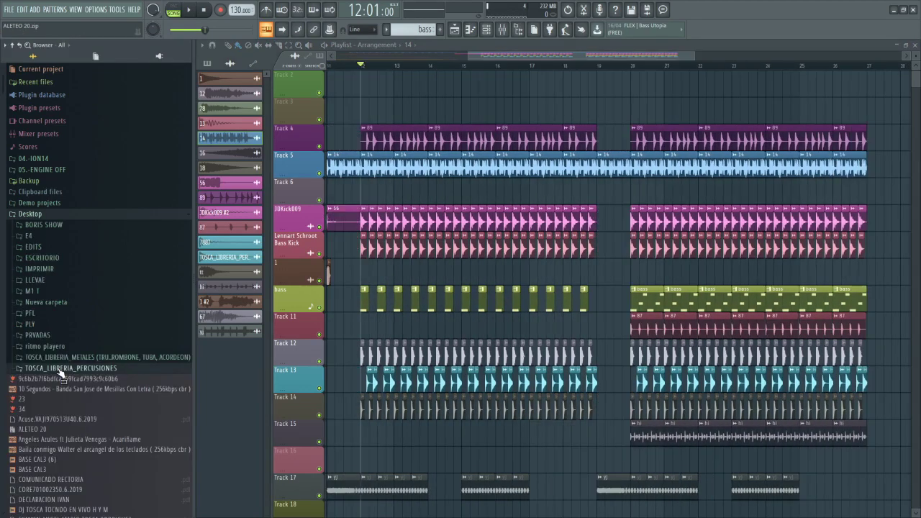
- Browse the samples in the Desktop's TOSCA_LIBRERIA_PERCUSIONES folder, then collapse that folder and the Desktop folder
click(61, 369)
scroll(90, 385, down, 5)
scroll(99, 407, up, 4)
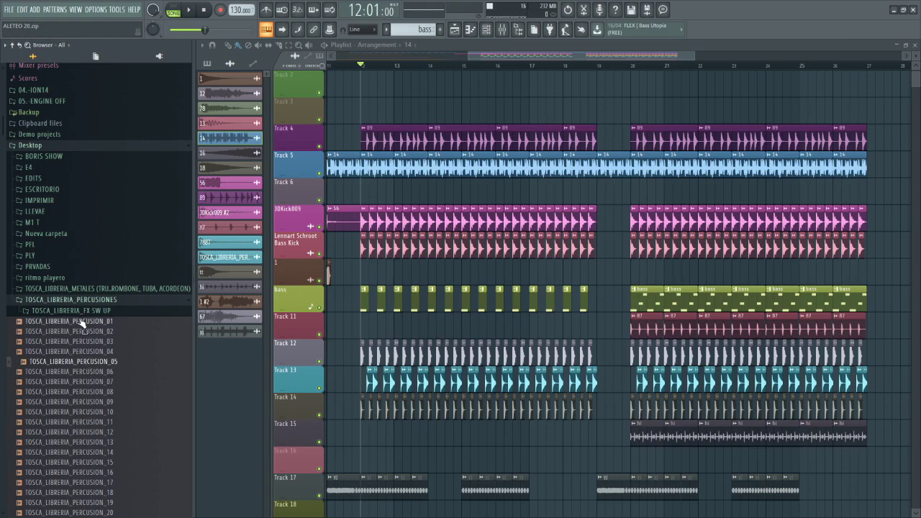
click(79, 341)
click(69, 300)
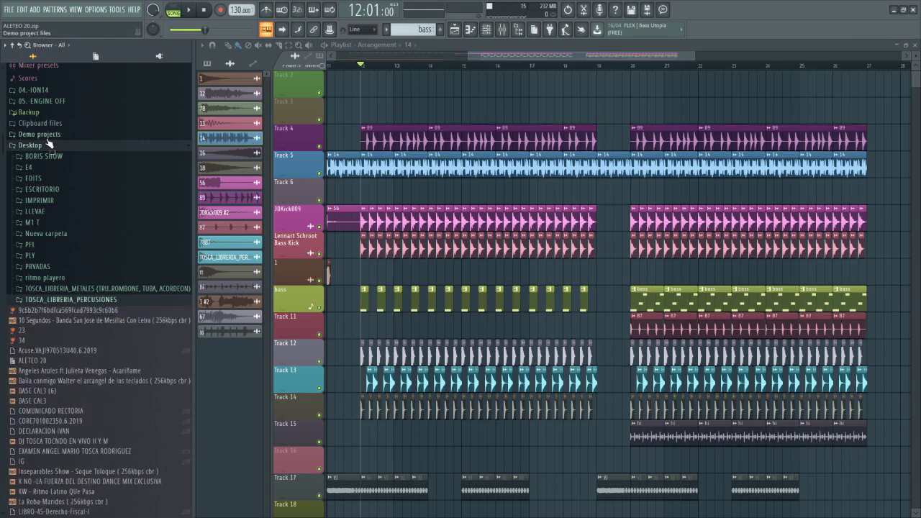
click(49, 144)
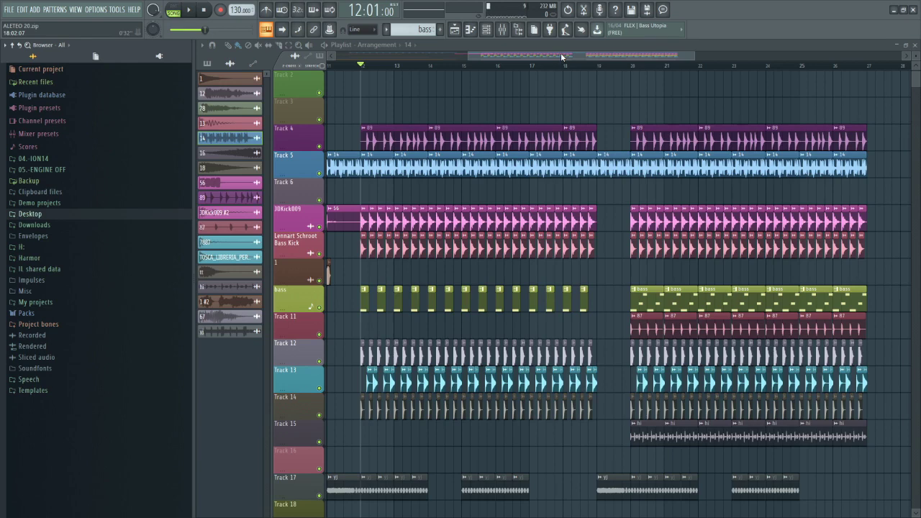
- Review the arrangement from its intro onward and set the song position to bar 19
drag(562, 57, 432, 69)
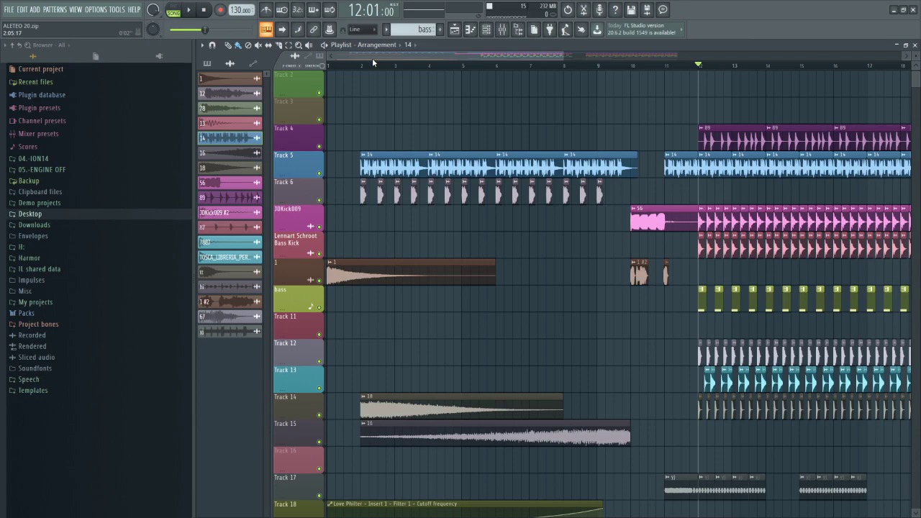
drag(372, 58, 486, 59)
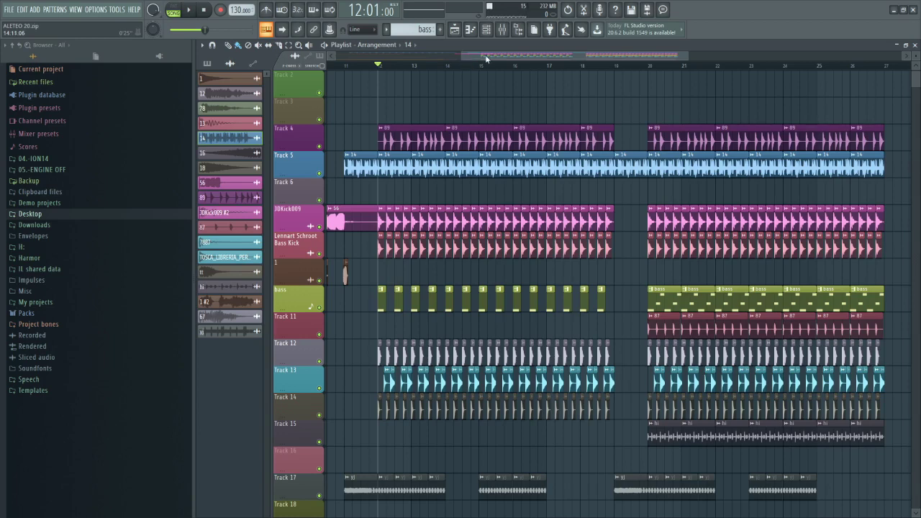
click(590, 66)
click(616, 66)
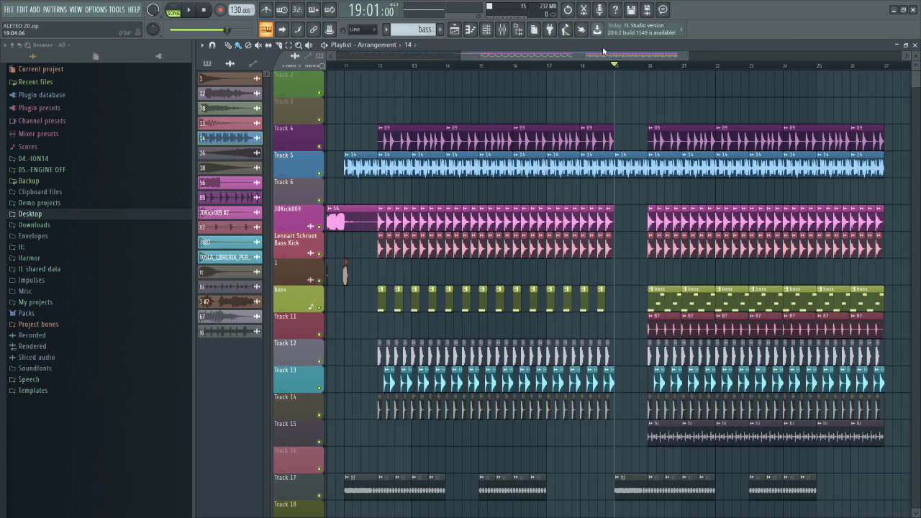
- Review the arrangement's final section from bar 19 to its end and solo the empty Track 2 in the playlist
scroll(648, 64, right, 3)
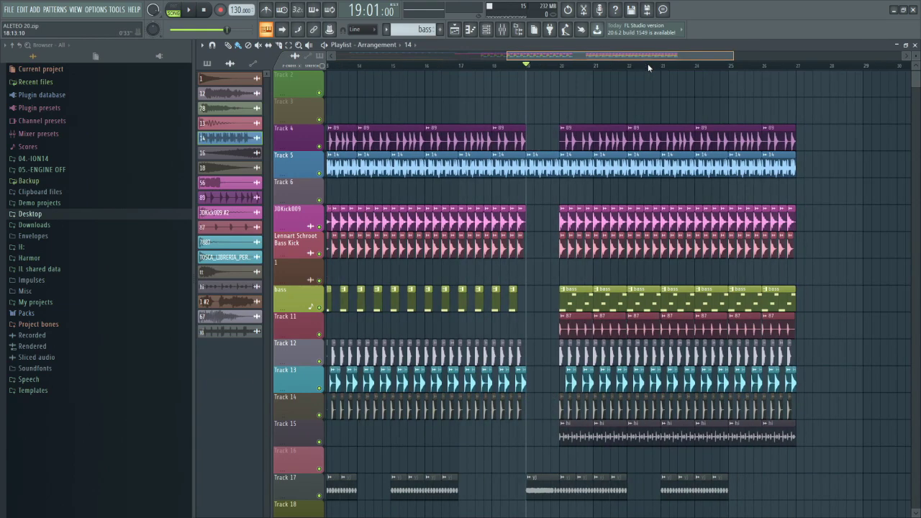
scroll(648, 64, right, 2)
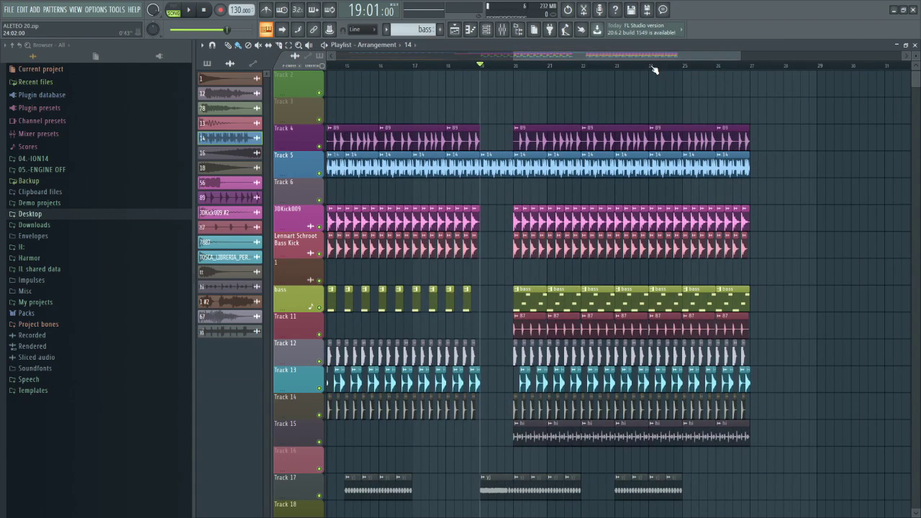
scroll(662, 68, right, 3)
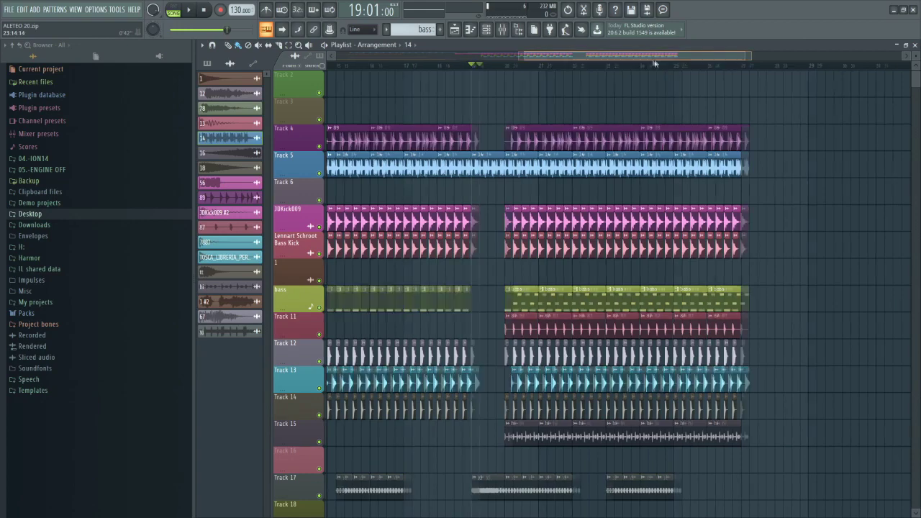
scroll(678, 70, right, 1)
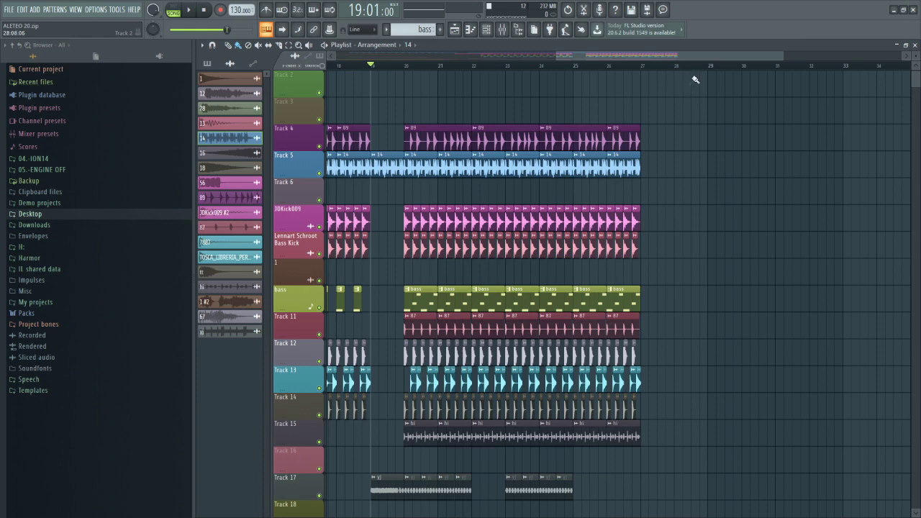
drag(702, 57, 659, 57)
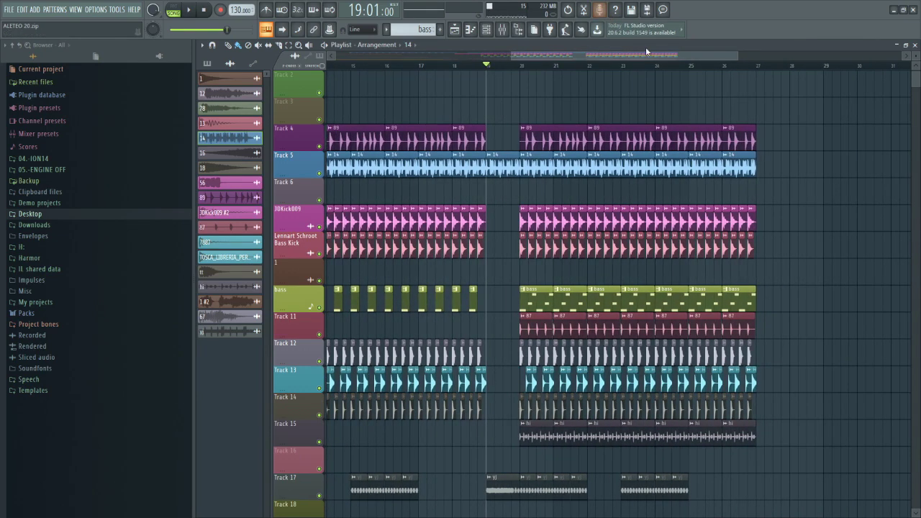
drag(640, 58, 713, 66)
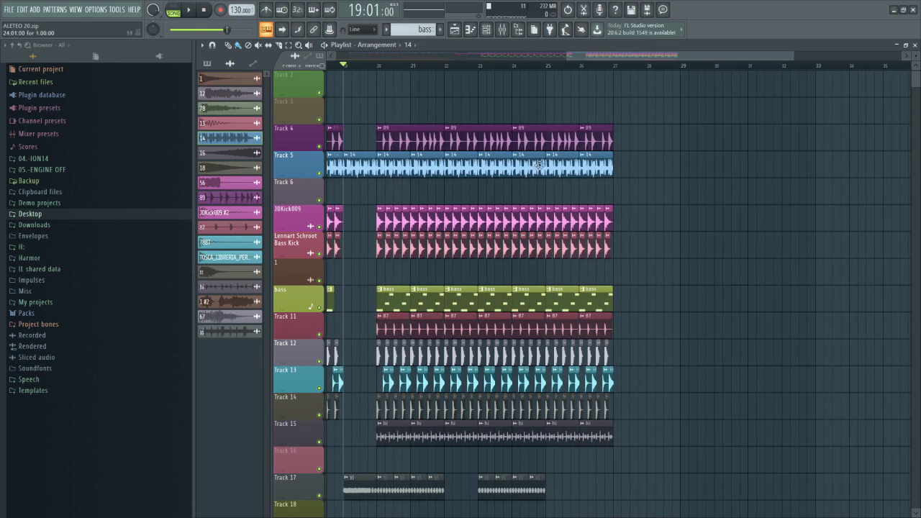
right_click(321, 93)
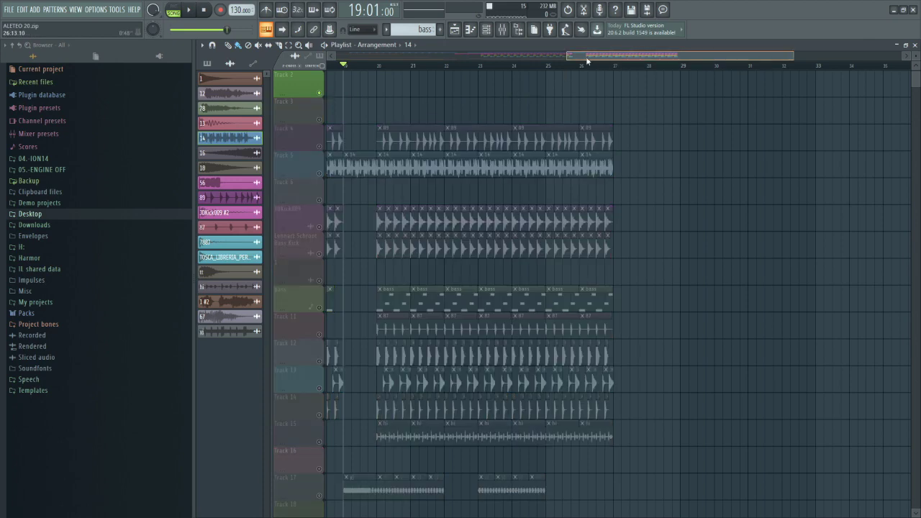
drag(613, 56, 531, 59)
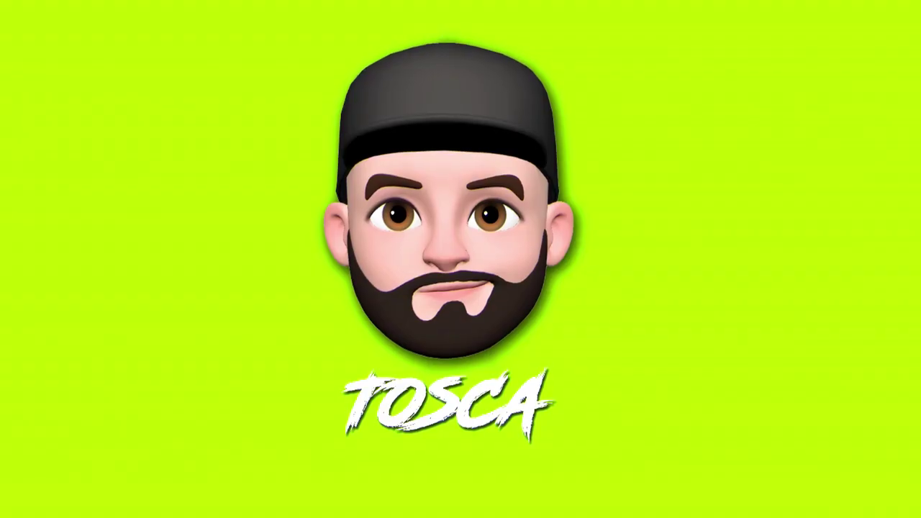